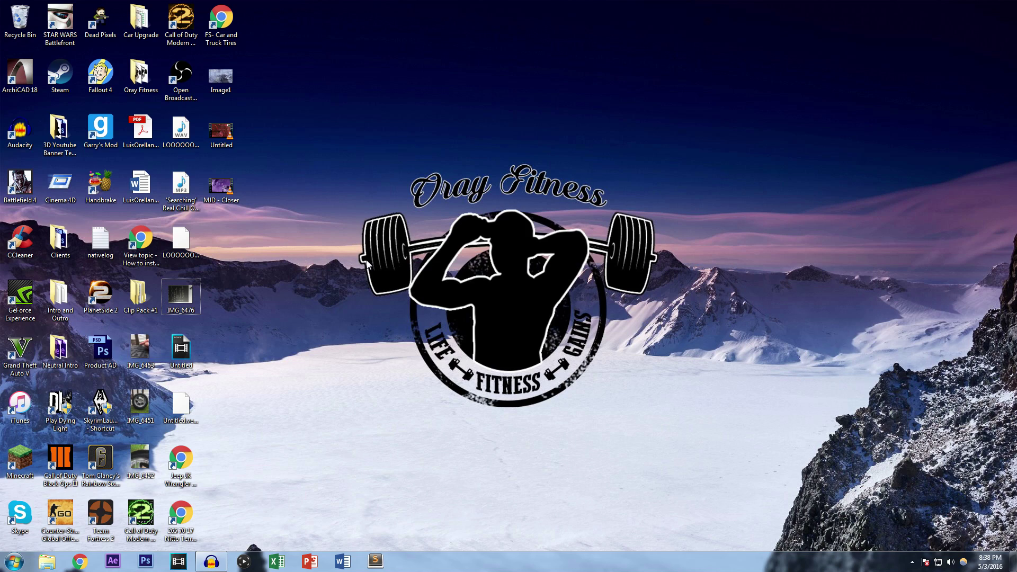
- Start a new, empty After Effects project
click(113, 563)
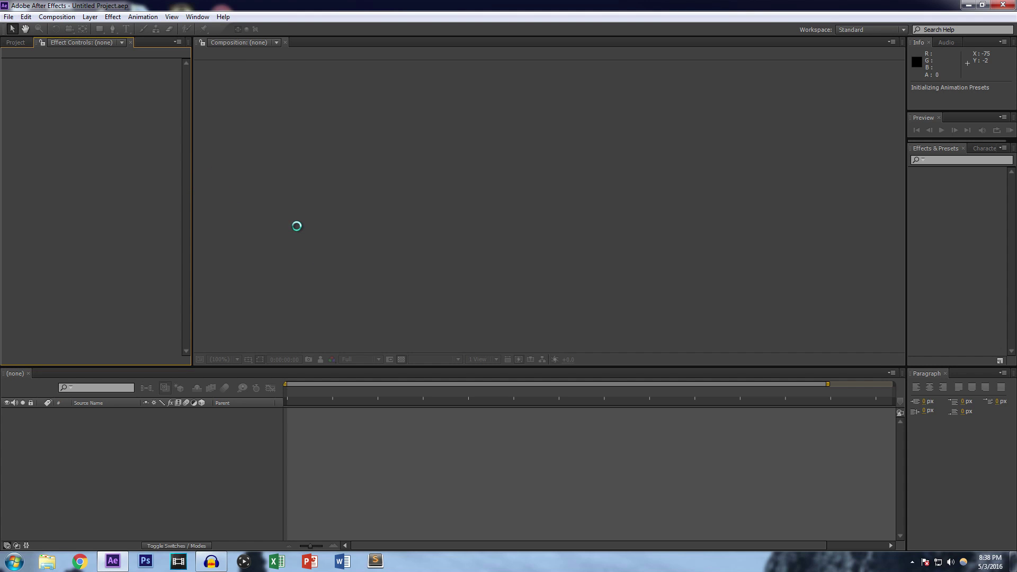
click(9, 17)
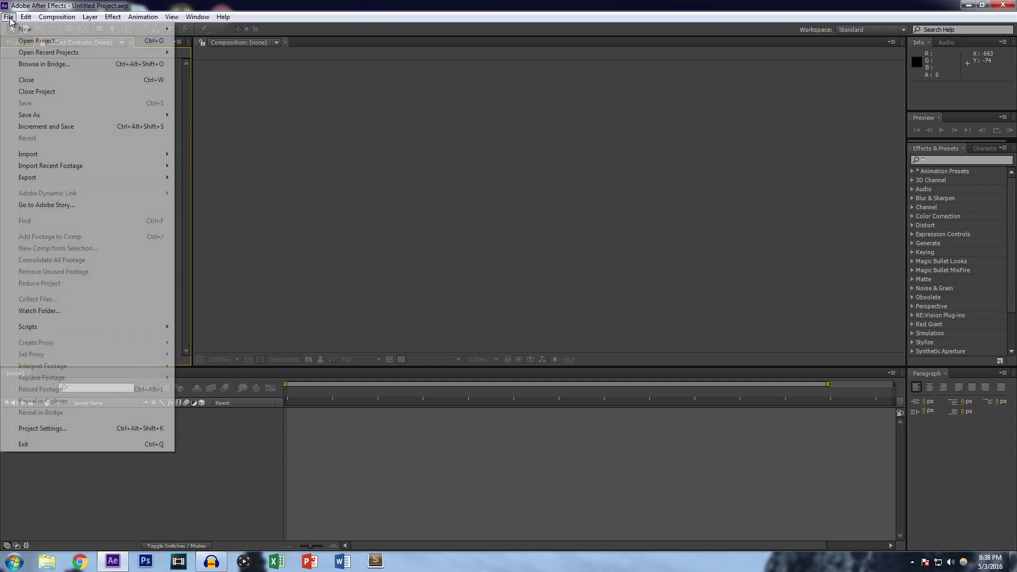
mouse_move(23, 31)
click(186, 29)
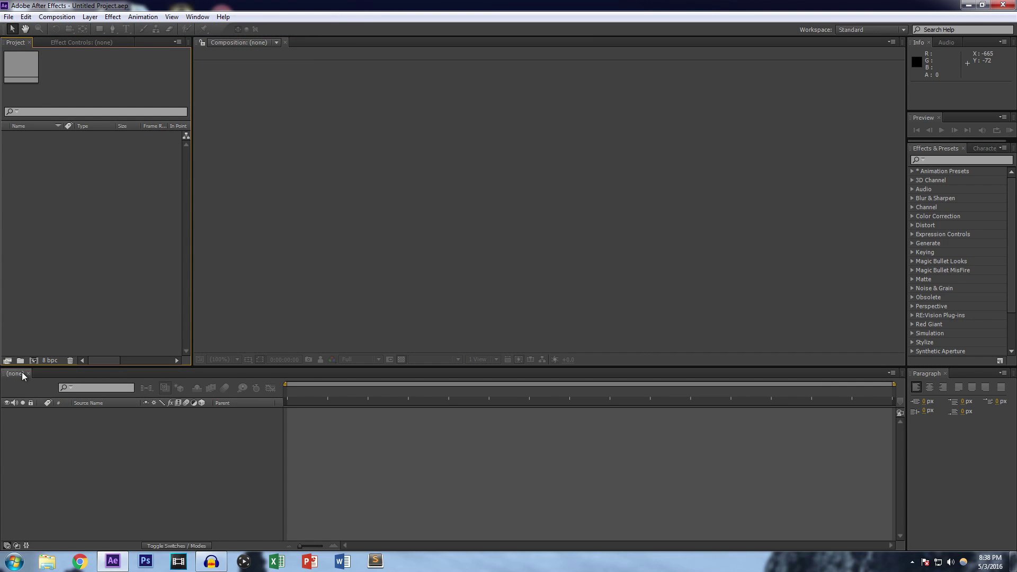
- Create composition Comp 1 at 1280×720 with a 59.94 fps frame rate
click(34, 361)
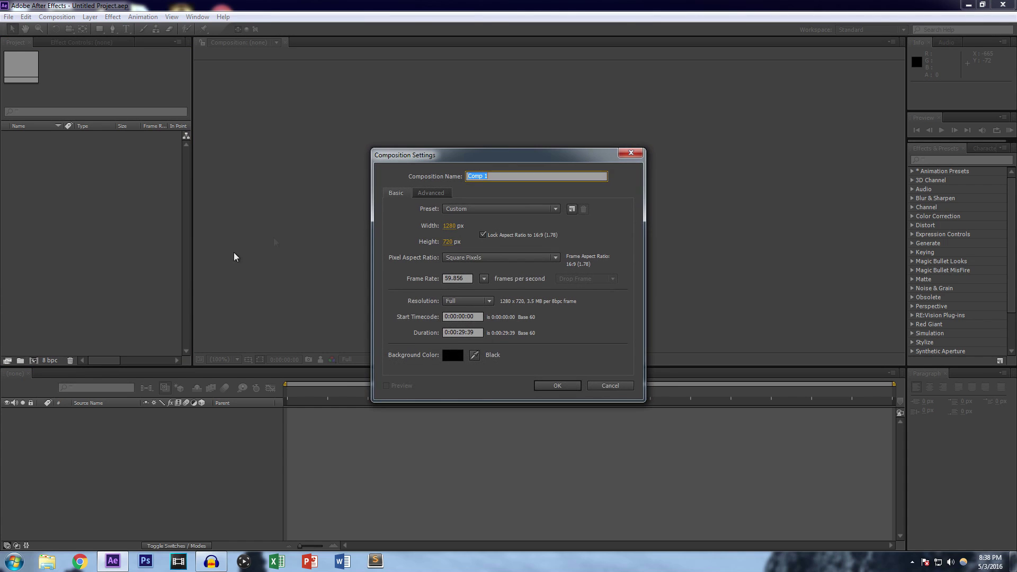
click(462, 279)
text(5)
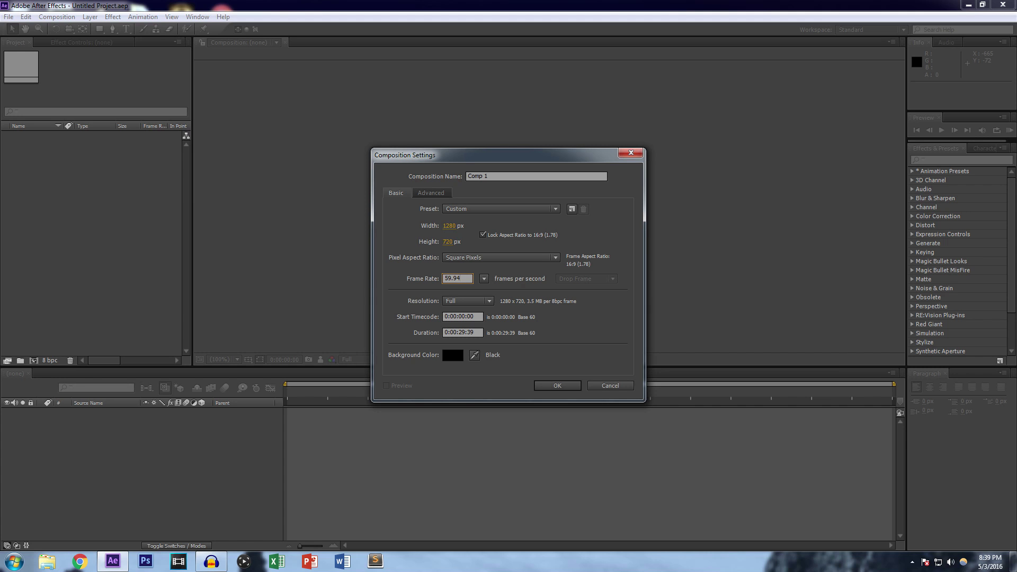
key(Return)
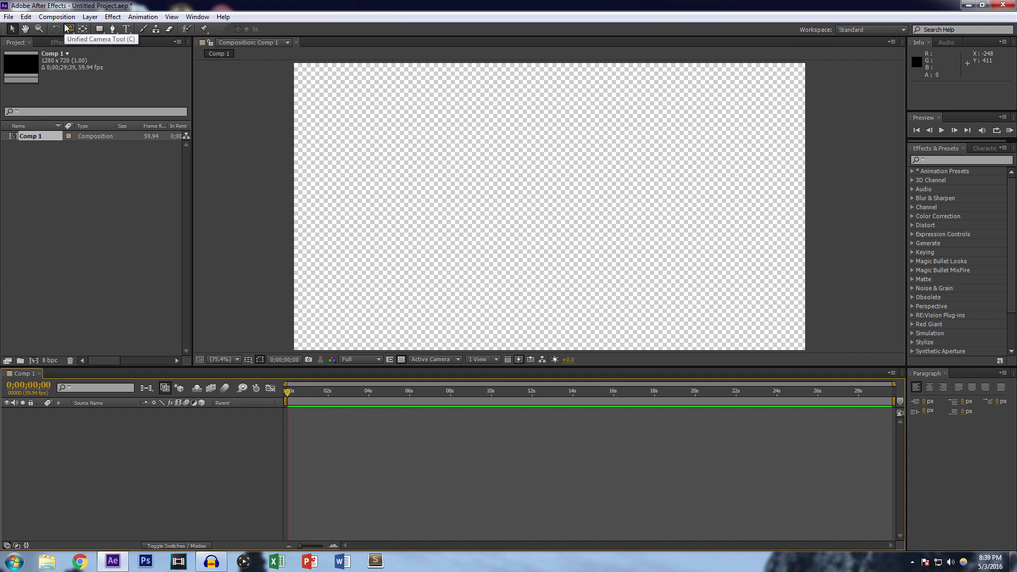
key(ctrl+i)
- Import MJD - Closer.mp4, place it in Comp 1, and scrub to a later frame
click(131, 112)
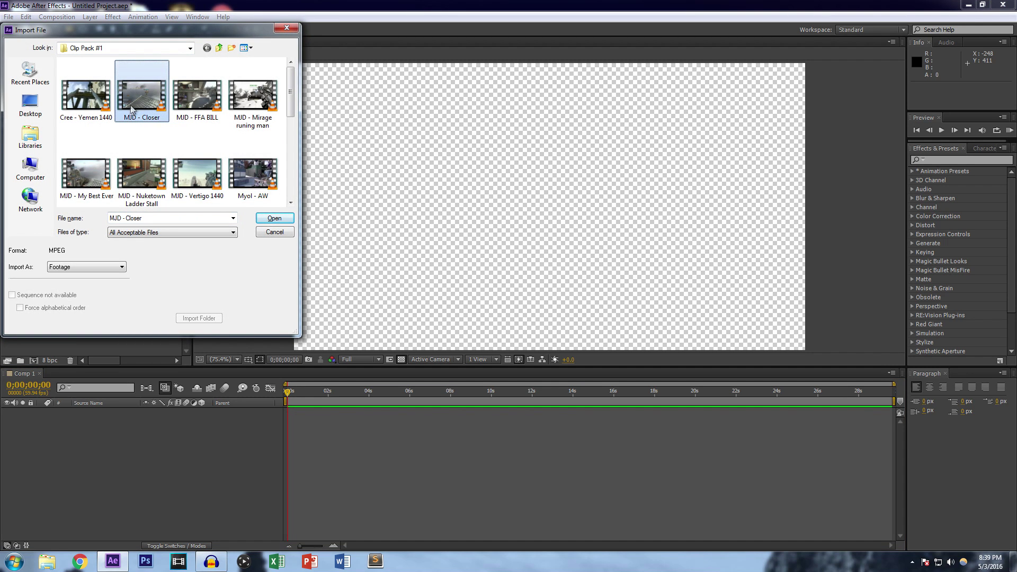
click(275, 218)
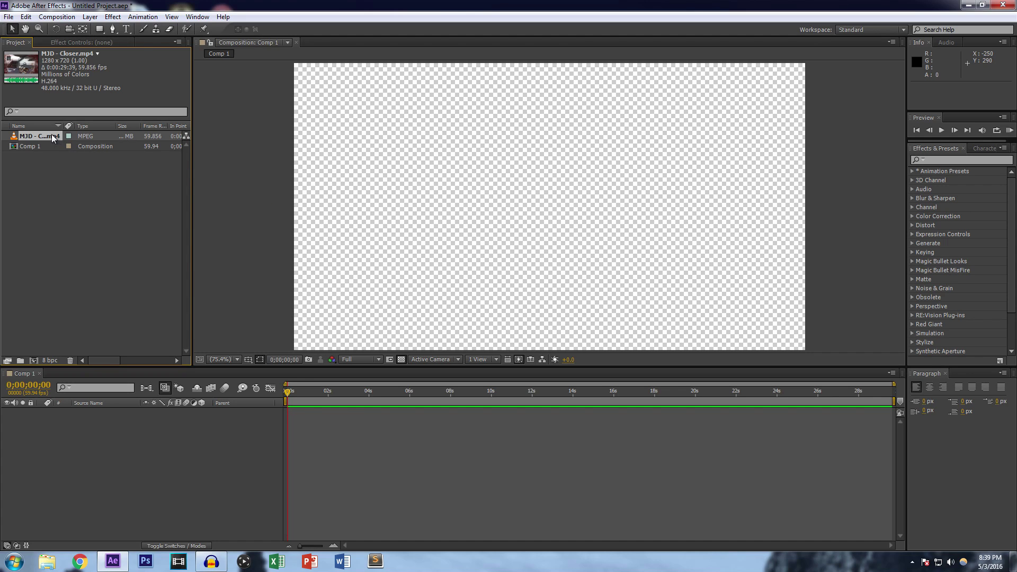
drag(51, 135, 78, 457)
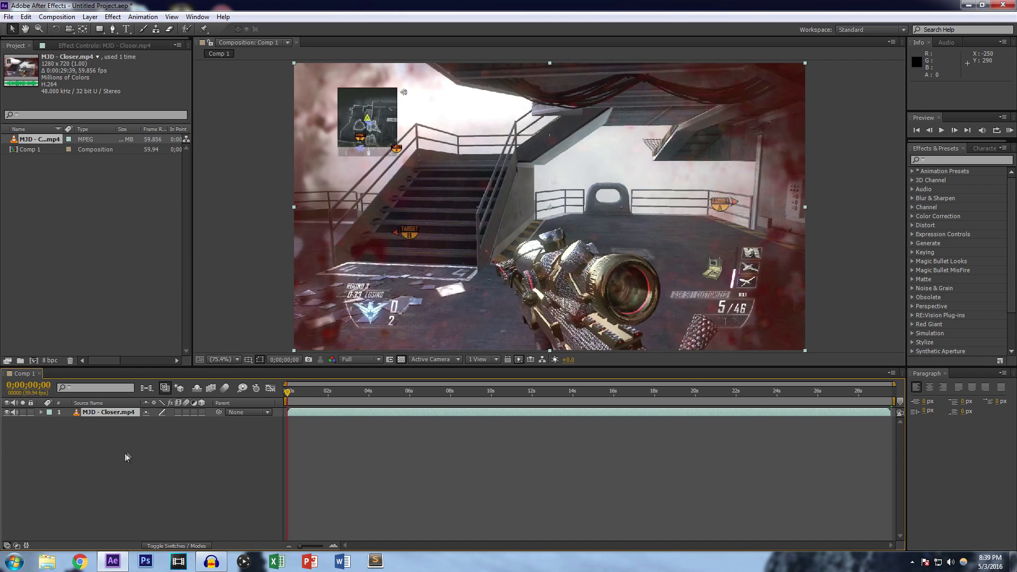
drag(500, 392, 428, 392)
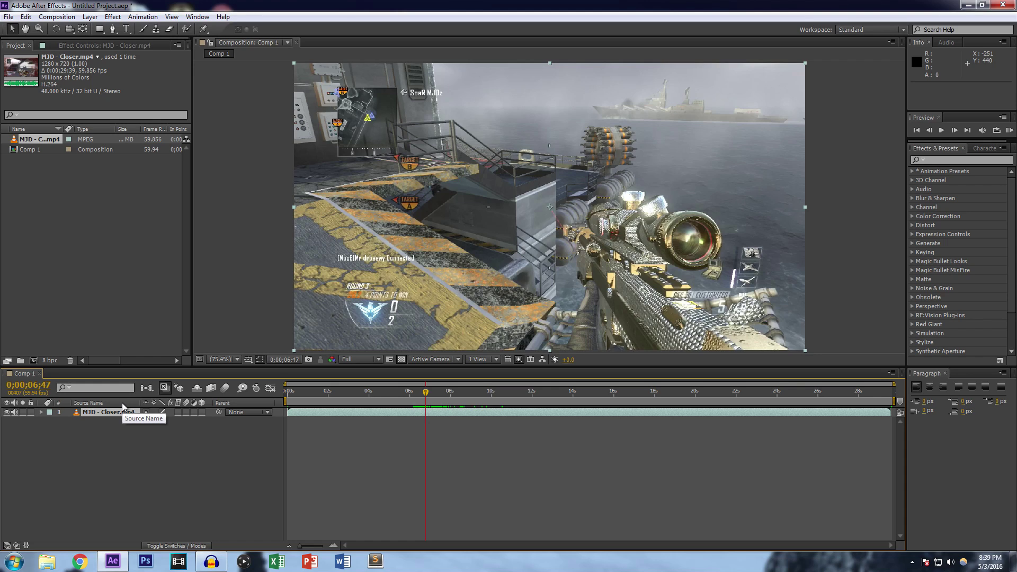
- Add an adjustment layer above the gameplay footage
key(ctrl+alt+y)
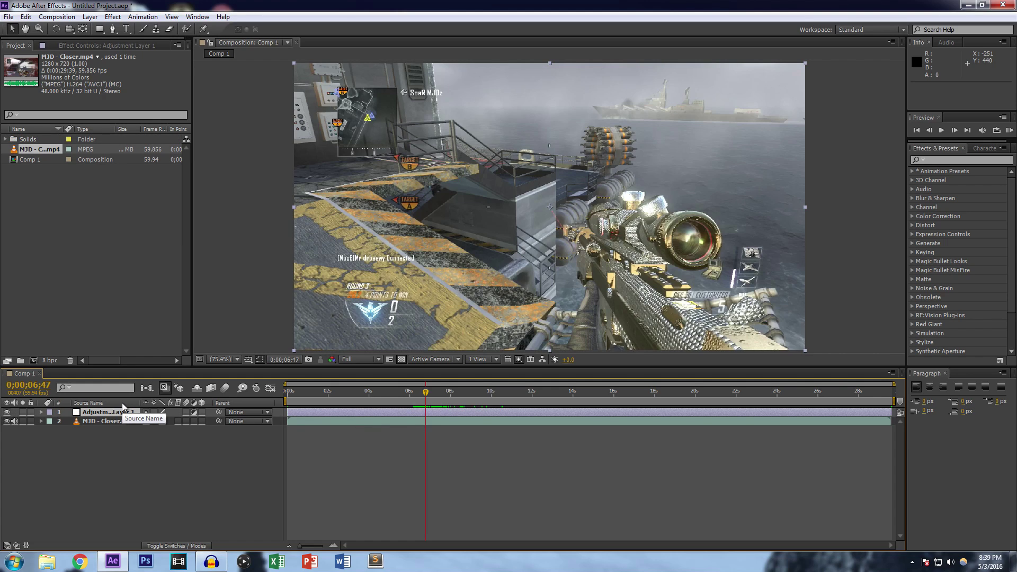
click(90, 17)
mouse_move(159, 29)
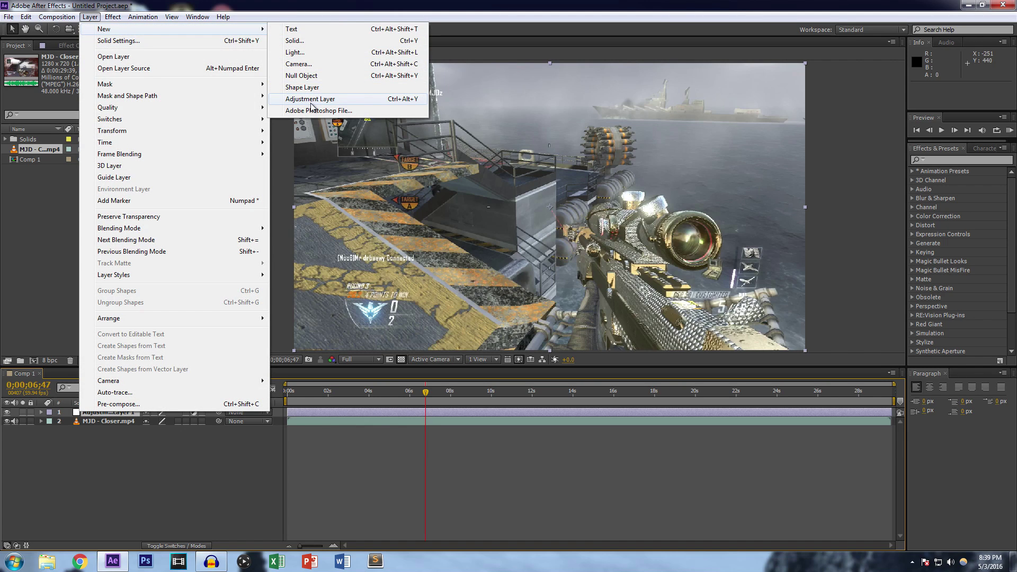
click(190, 458)
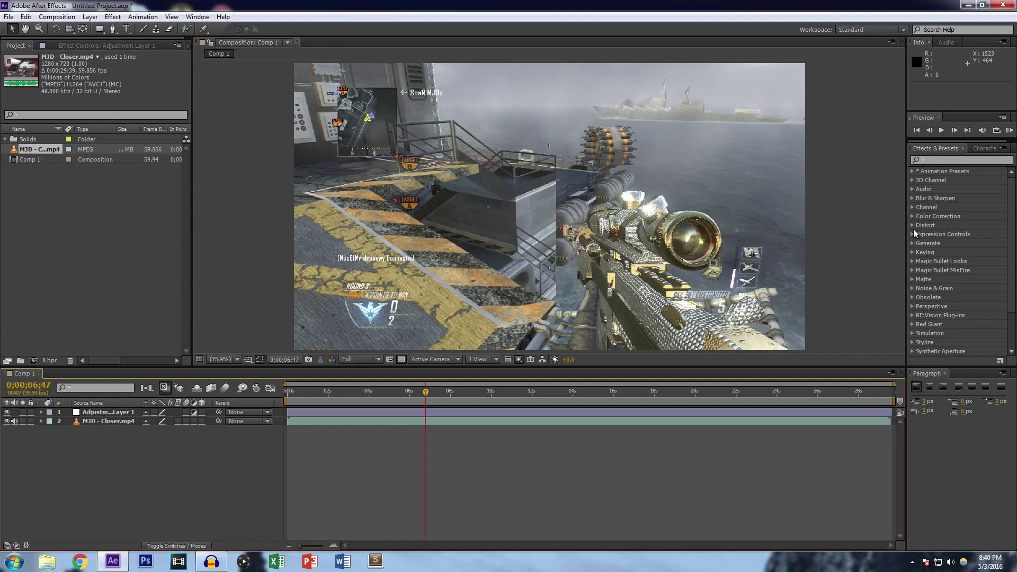
- Apply Curves to Adjustment Layer 1 and bend it into a contrast S-curve
click(912, 217)
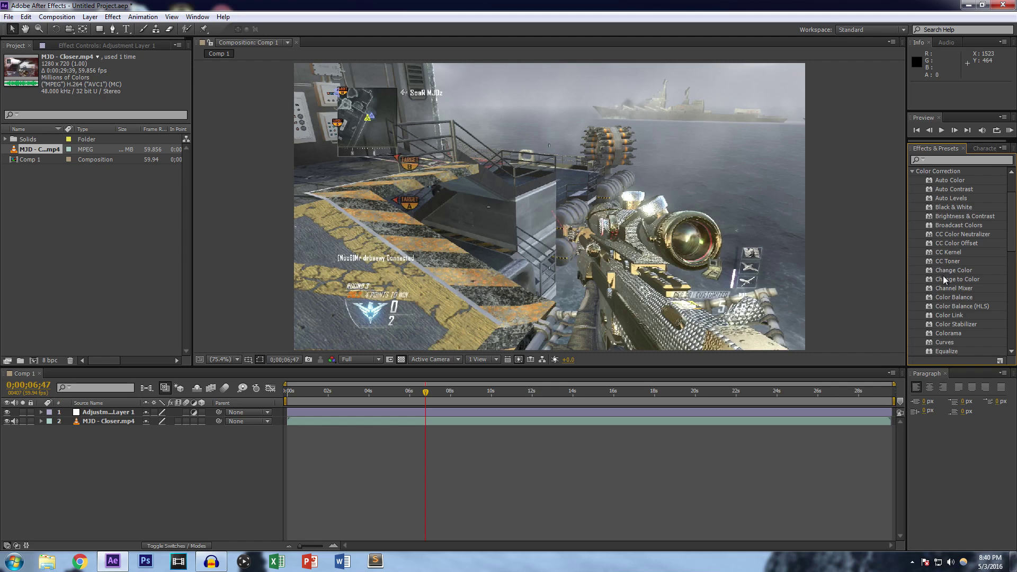
scroll(946, 287, down, 3)
drag(944, 291, 106, 416)
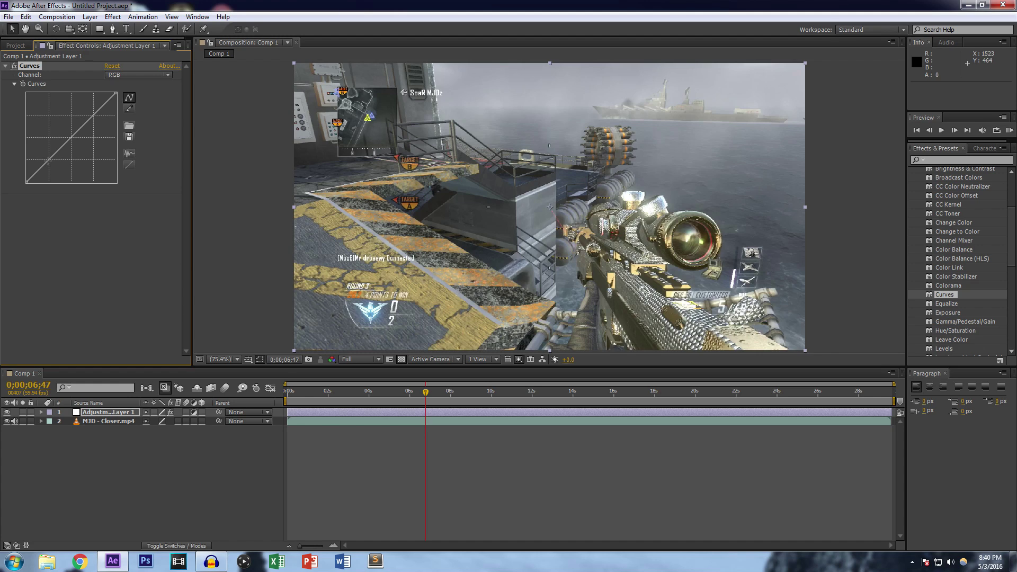
drag(49, 159, 48, 174)
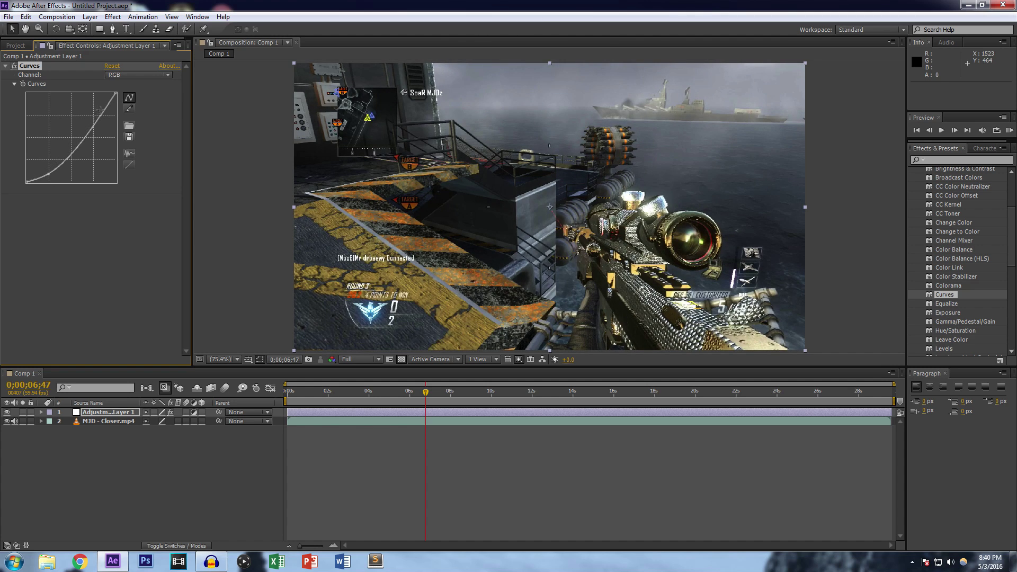
drag(98, 121, 94, 109)
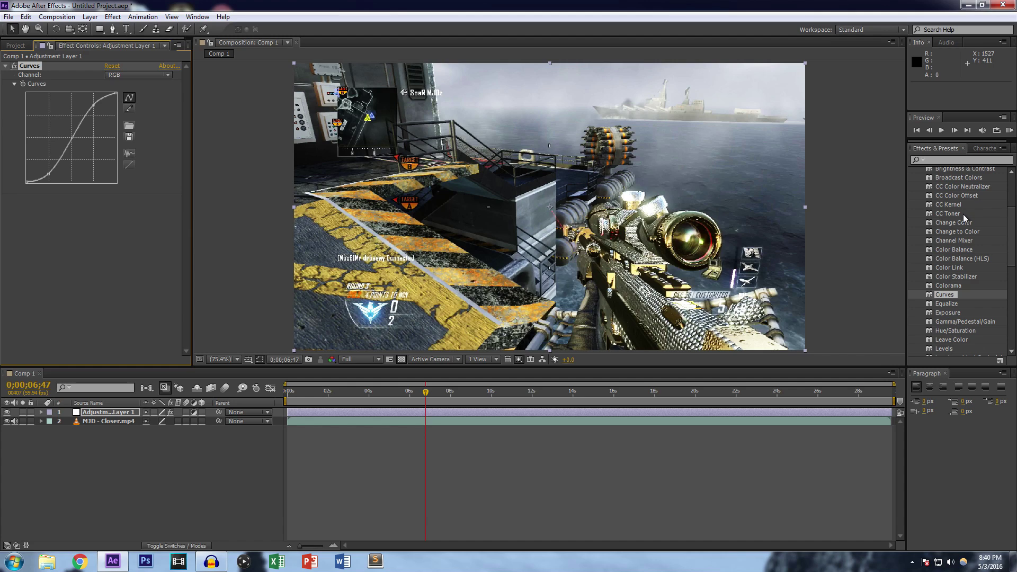
scroll(959, 224, up, 3)
scroll(960, 266, down, 1)
click(956, 242)
- Apply CC Color Offset to Adjustment Layer 1 and move it above Curves
drag(959, 244, 111, 414)
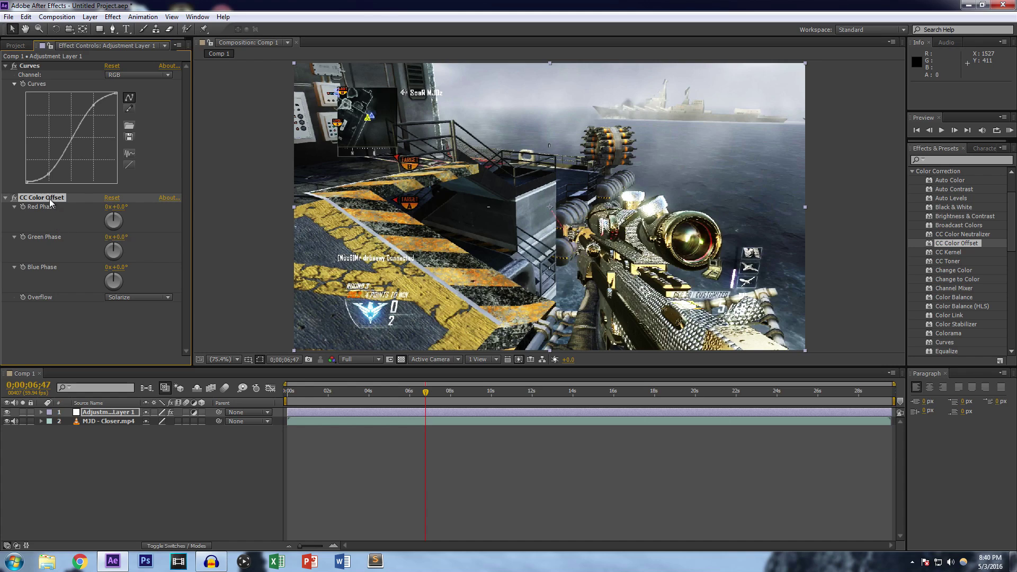
drag(50, 199, 36, 64)
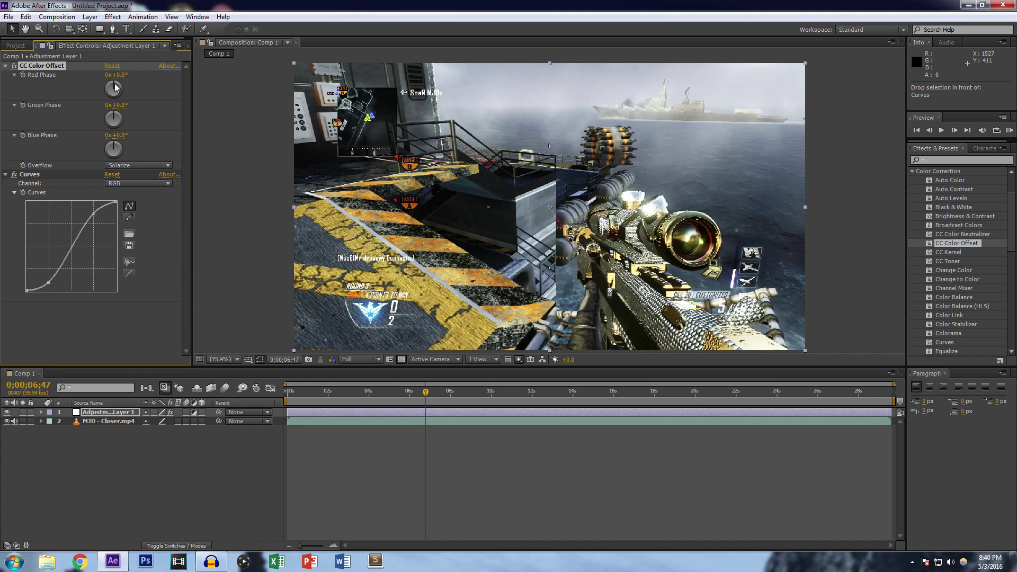
drag(115, 88, 120, 89)
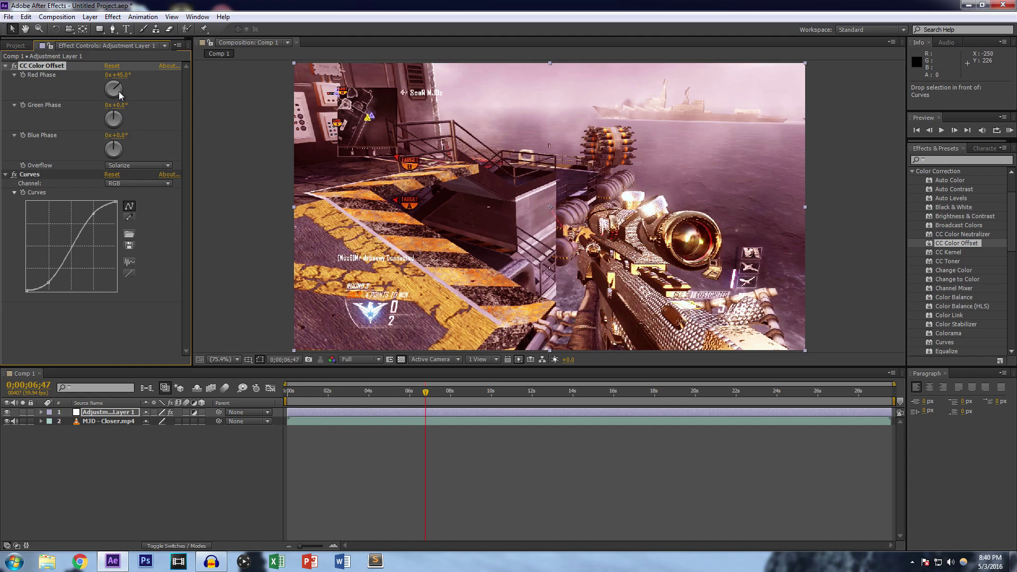
drag(120, 90, 114, 85)
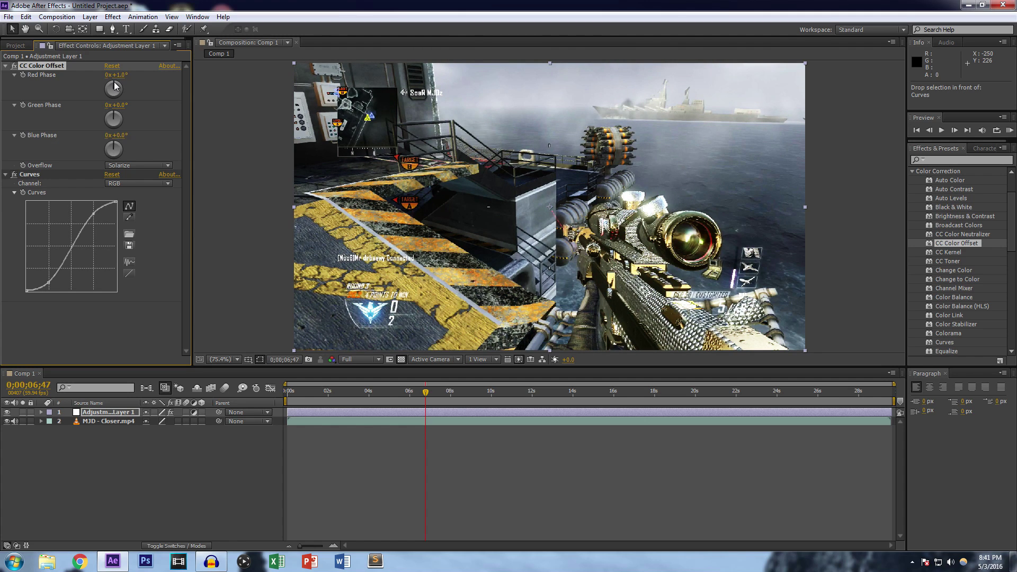
- Set Green and Blue Phase to 0 and Red Phase to 45°, then add CC Toner
drag(116, 119, 115, 141)
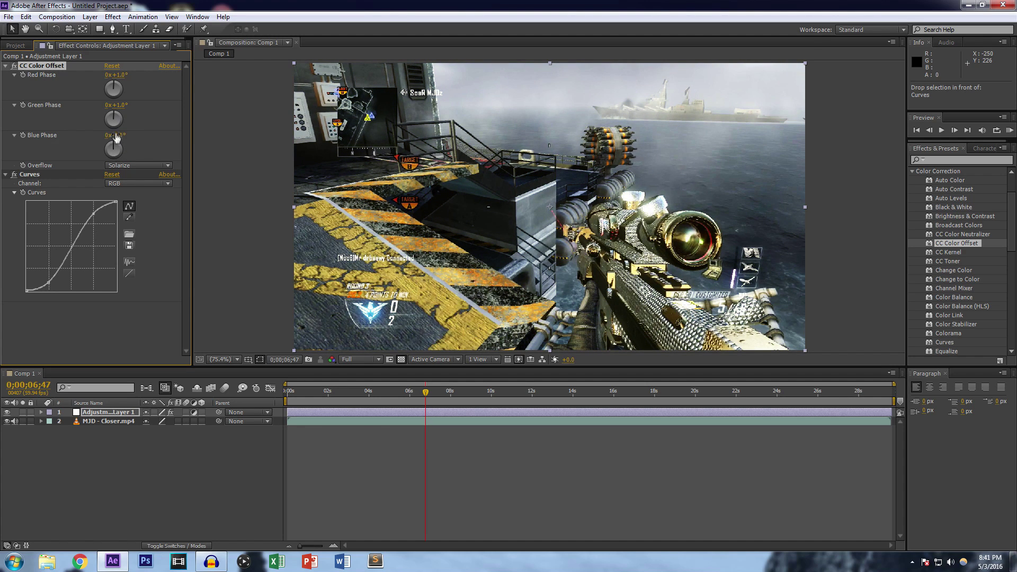
click(119, 104)
text(0)
click(118, 135)
text(0)
click(121, 75)
text(45)
key(Return)
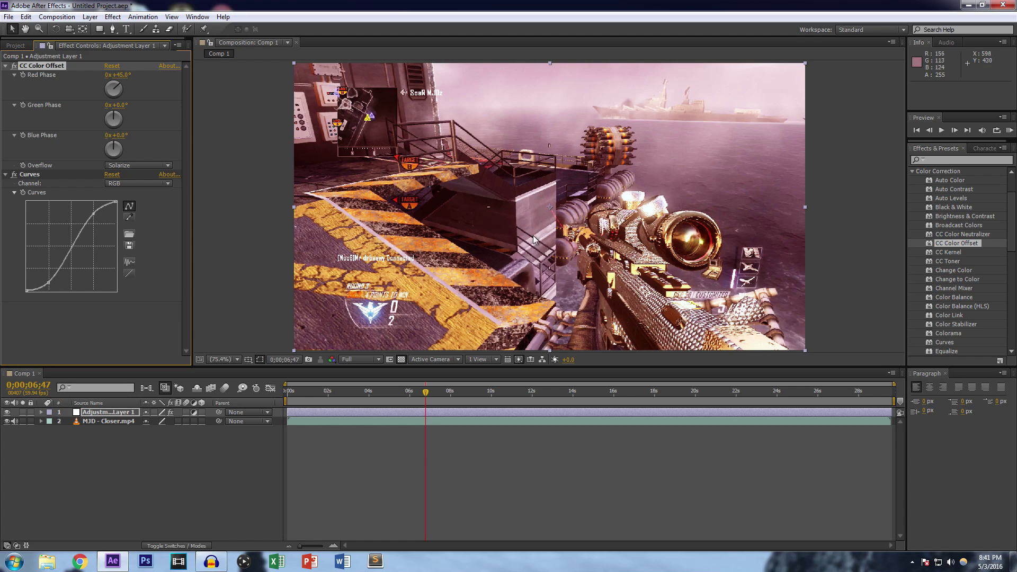
drag(954, 260, 52, 62)
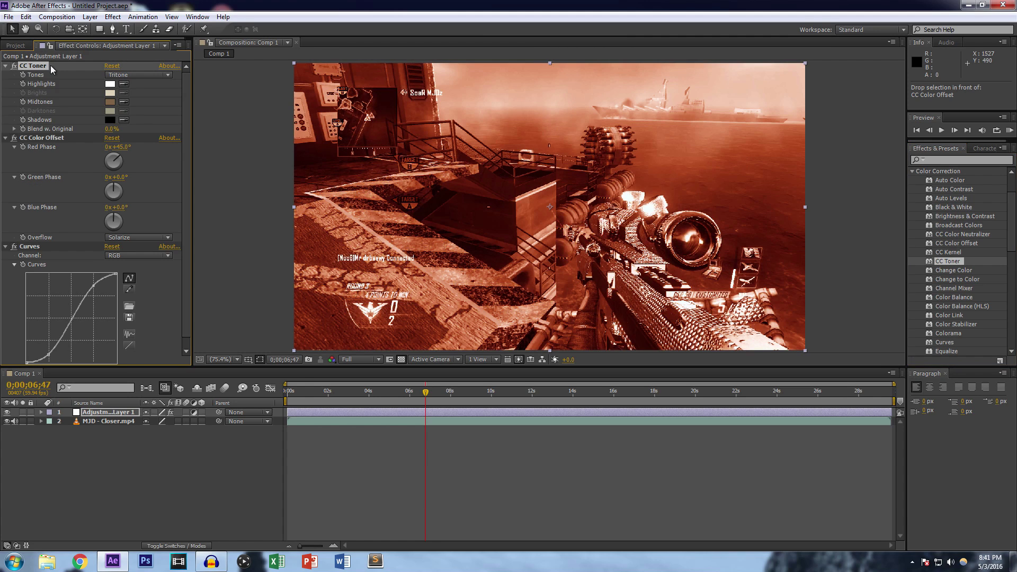
- Switch CC Toner to Duotone with a saturated blue-violet highlights colour
click(121, 75)
click(134, 87)
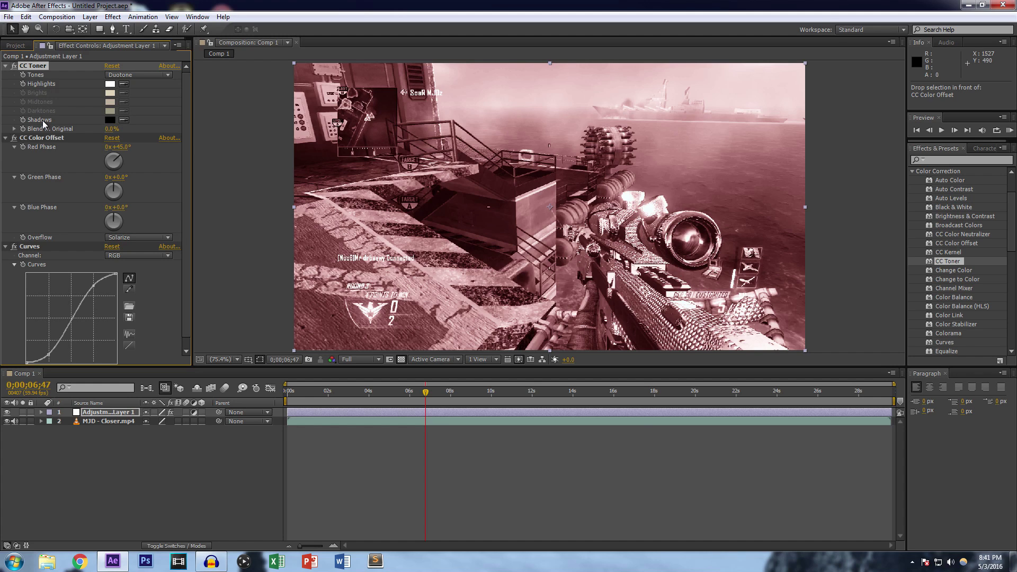
click(110, 84)
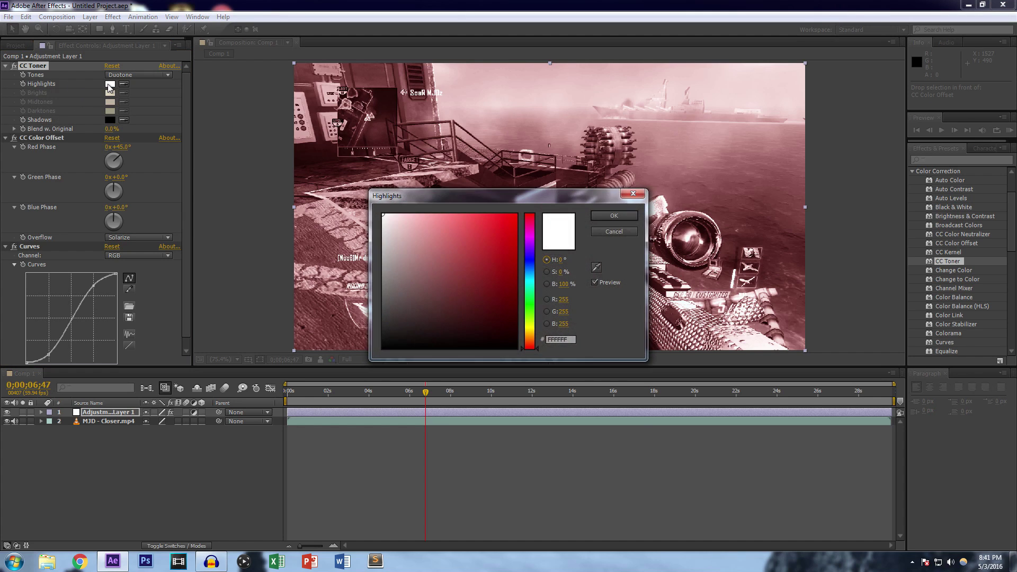
click(437, 225)
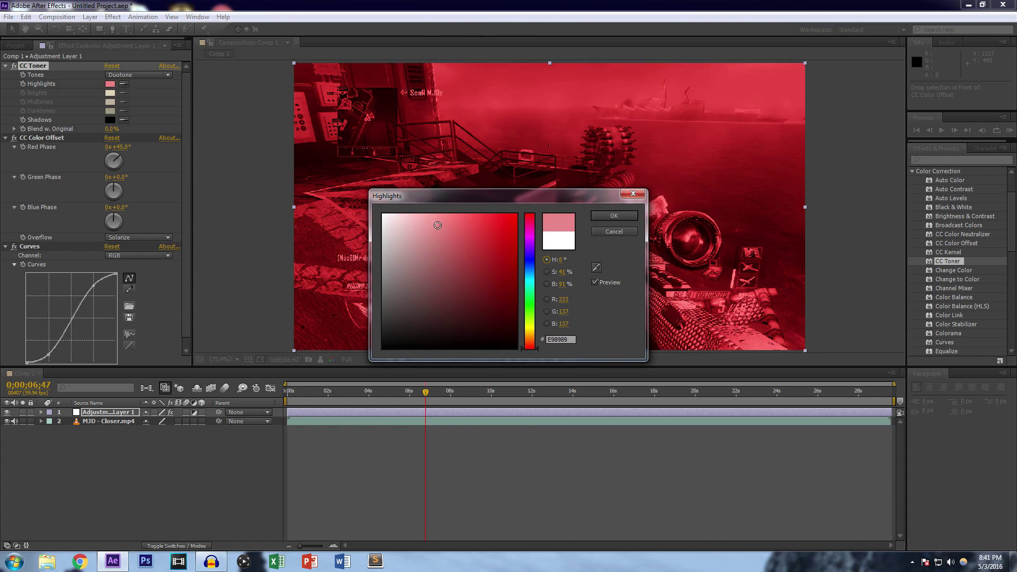
click(532, 258)
drag(532, 259, 533, 261)
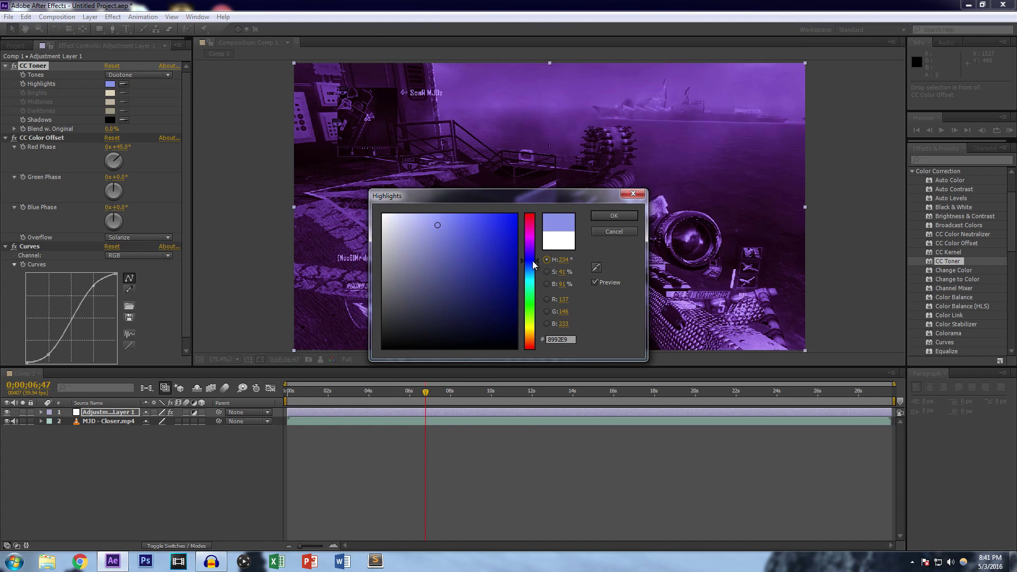
mouse_move(472, 241)
mouse_down()
mouse_move(447, 222)
mouse_move(466, 233)
mouse_move(469, 226)
mouse_up()
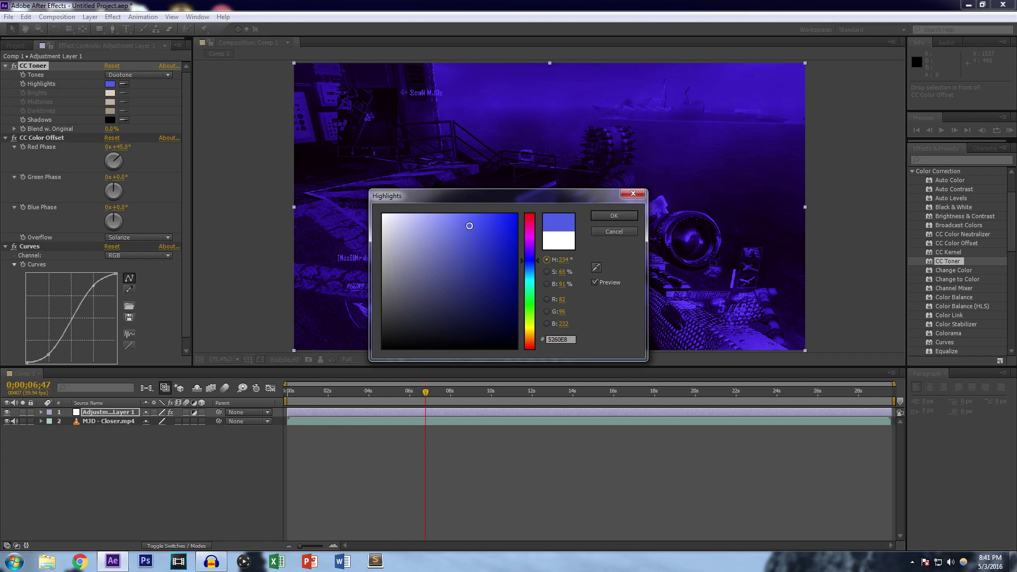
click(599, 218)
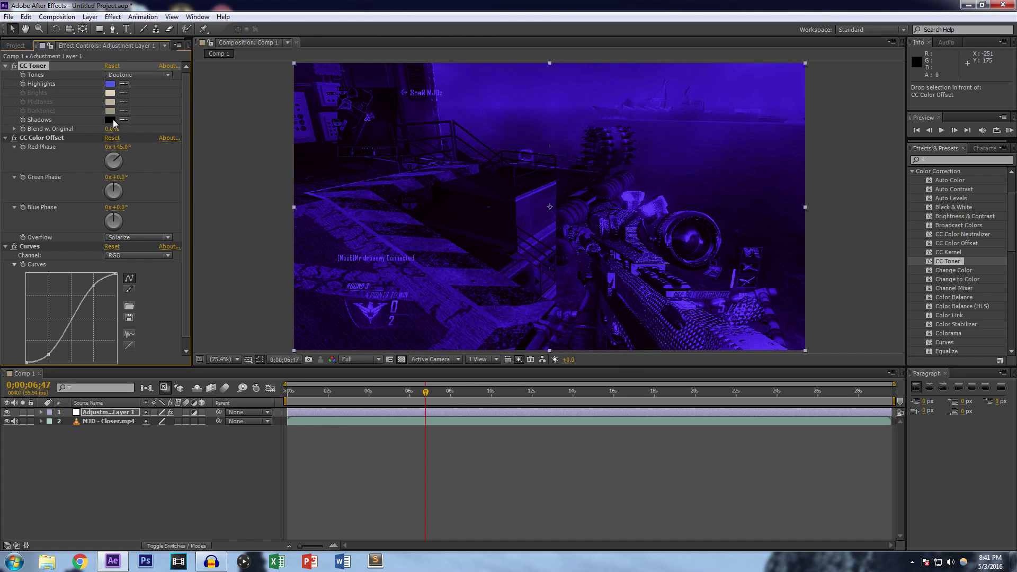
- Set CC Toner's shadows colour to a dark blue
click(112, 120)
mouse_move(474, 270)
mouse_down()
mouse_move(508, 297)
mouse_move(532, 258)
mouse_move(498, 266)
mouse_move(493, 254)
mouse_move(491, 284)
mouse_up()
click(530, 261)
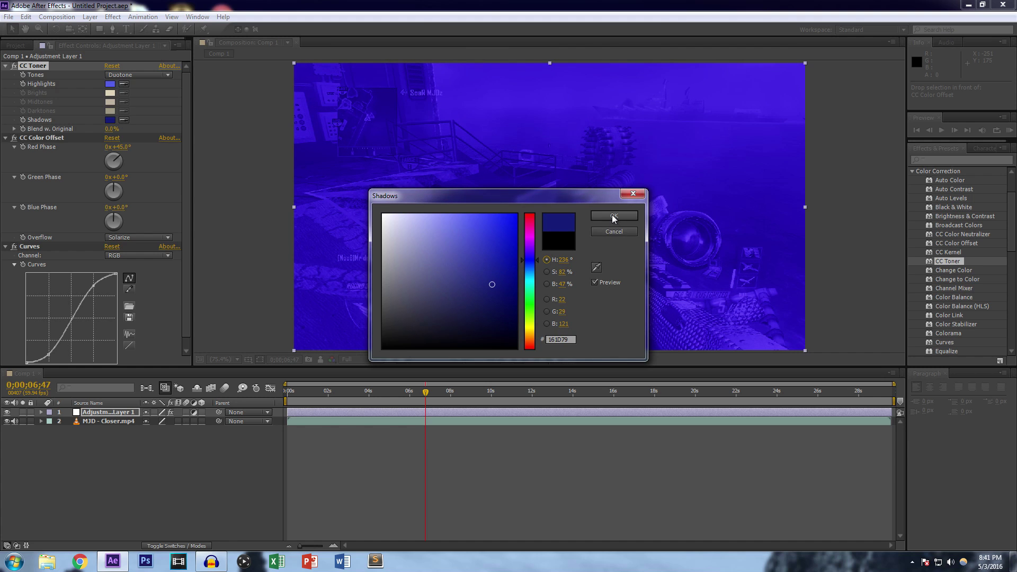
click(604, 216)
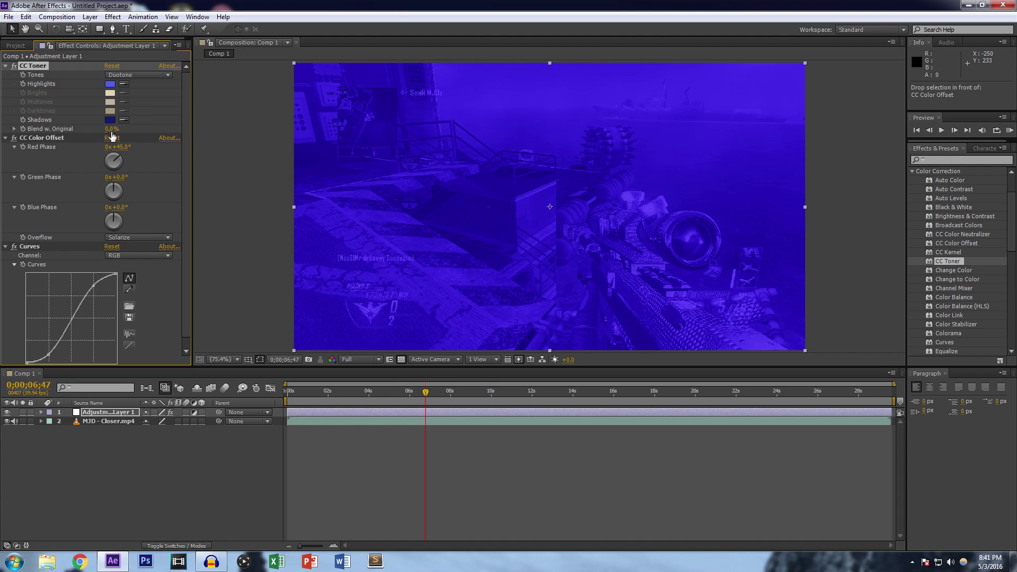
- Set CC Toner's Blend w. Original to 74%
drag(110, 133, 150, 134)
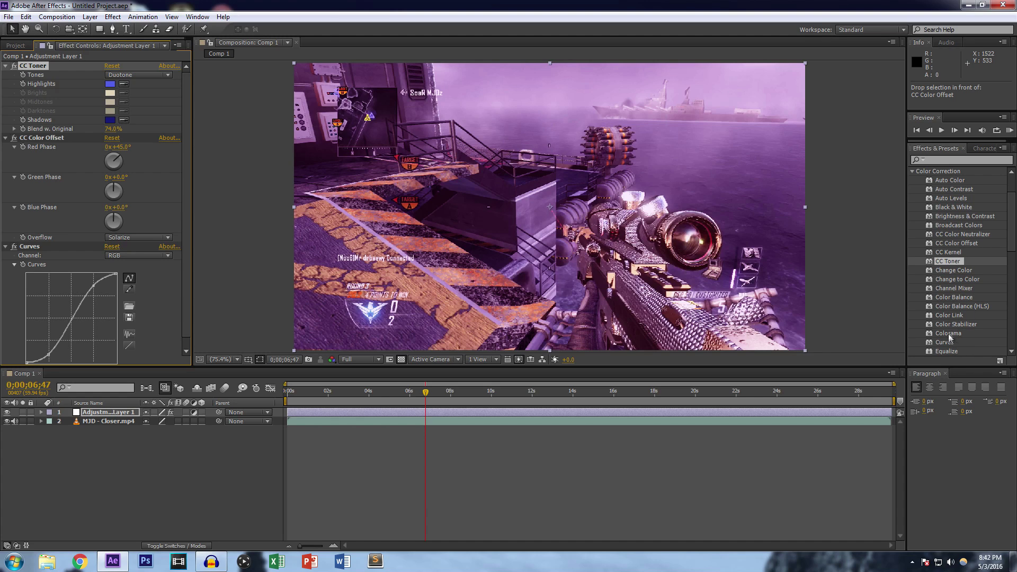
click(942, 259)
scroll(942, 260, down, 3)
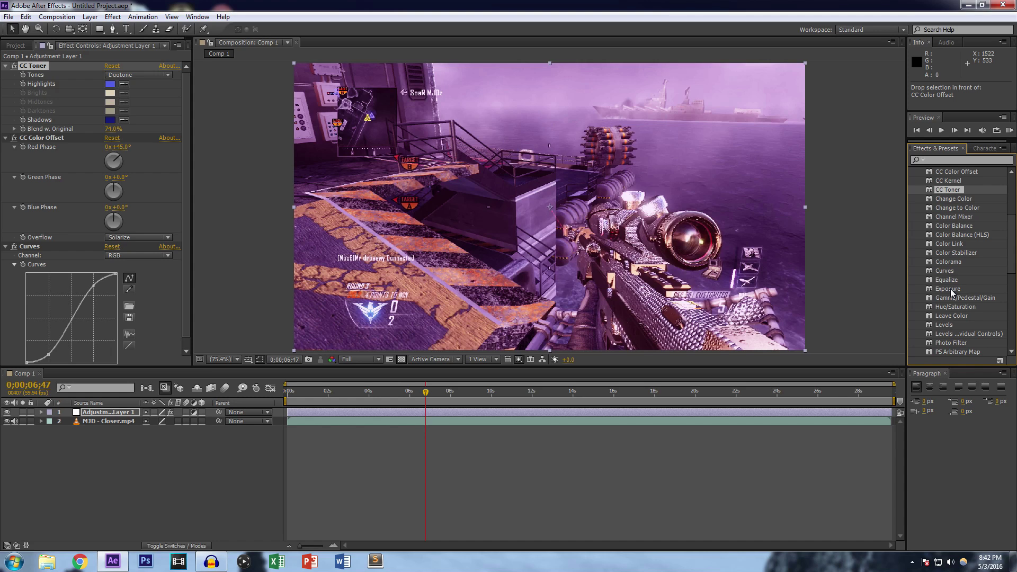
click(108, 413)
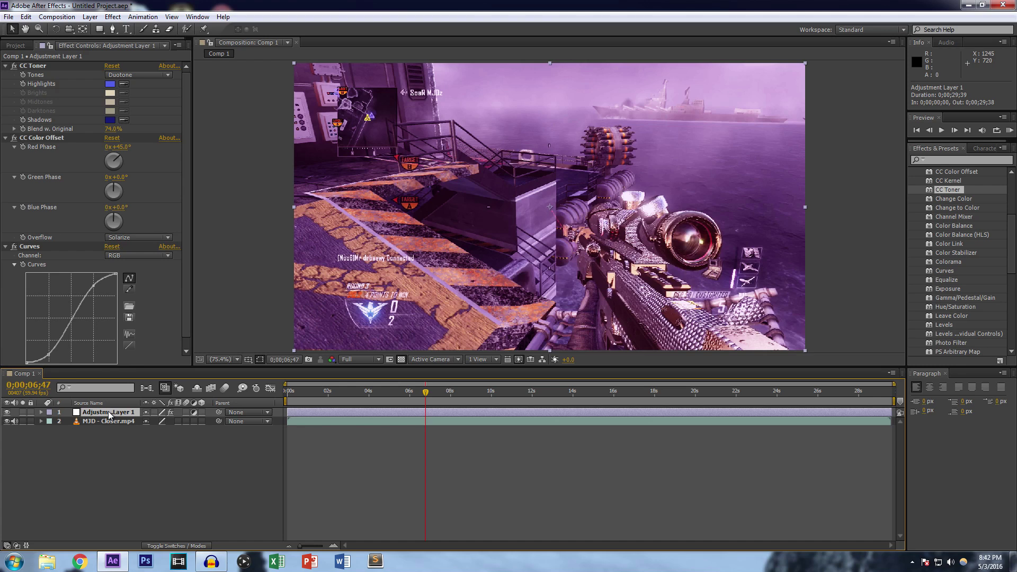
- Add a second adjustment layer carrying an Exposure effect
key(ctrl+alt+y)
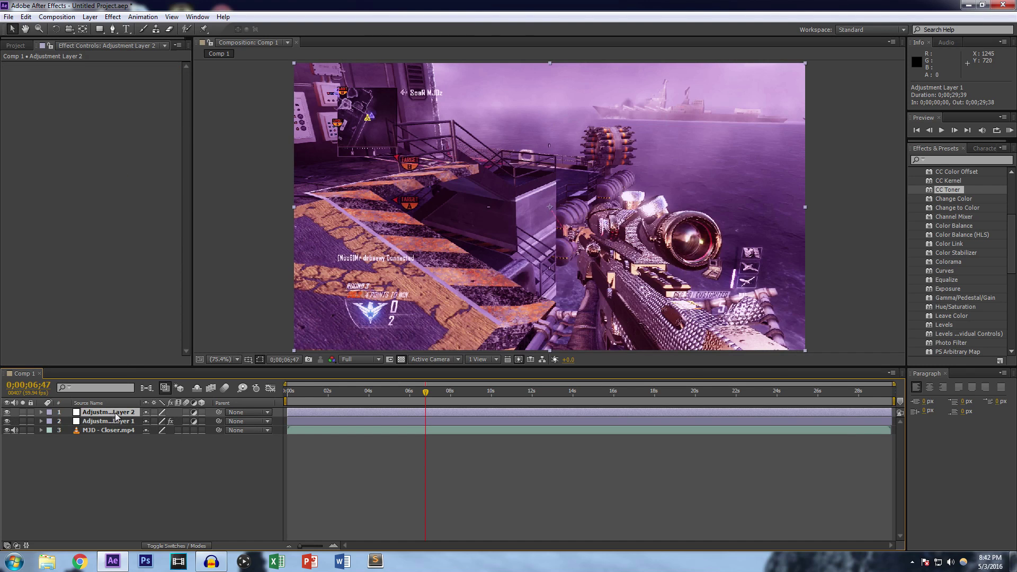
drag(948, 289, 159, 176)
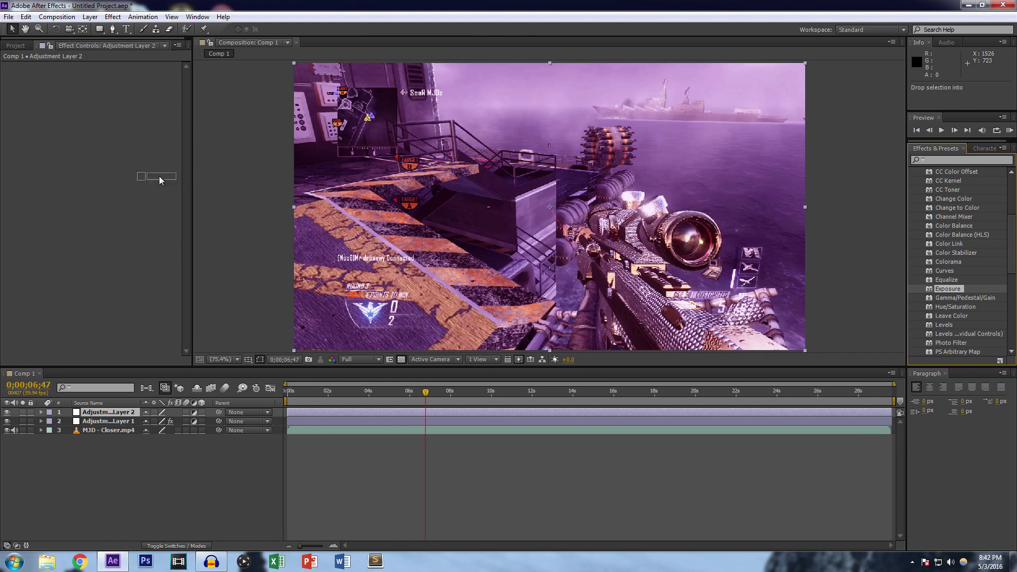
drag(90, 166, 90, 168)
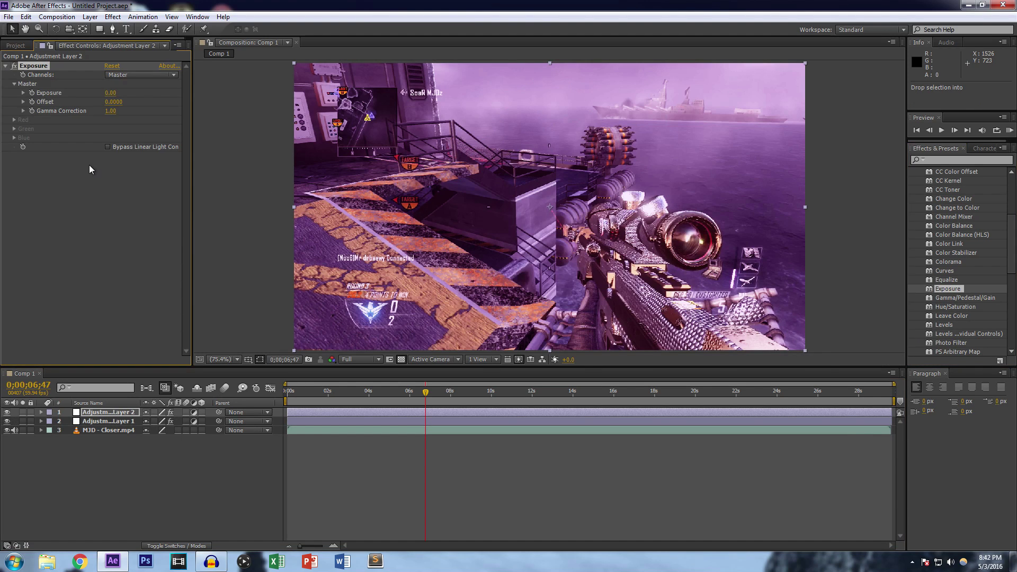
- Set the Exposure amount to -2.17
drag(113, 97, 138, 97)
click(110, 93)
drag(109, 93, 40, 129)
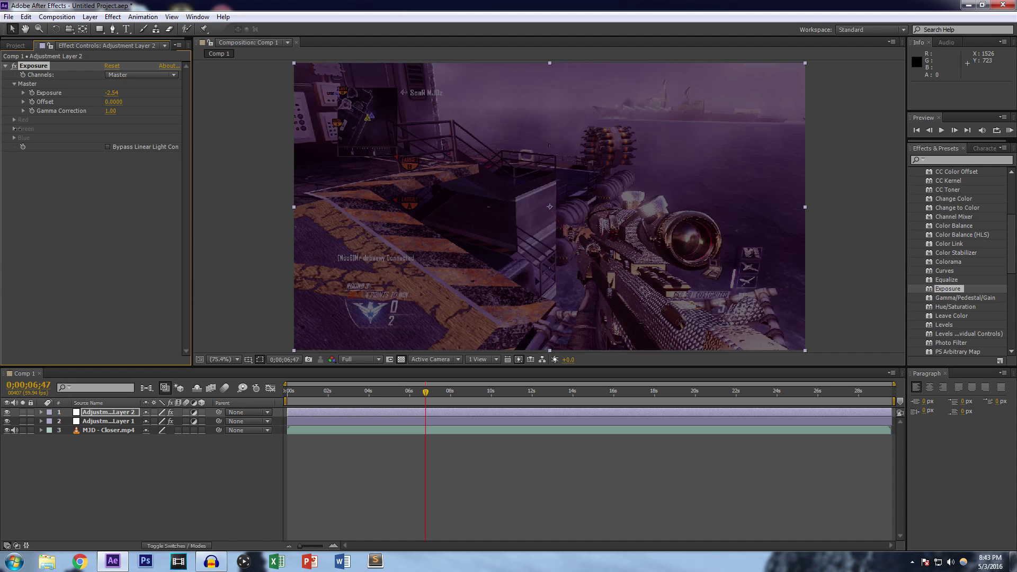
drag(25, 130, 51, 137)
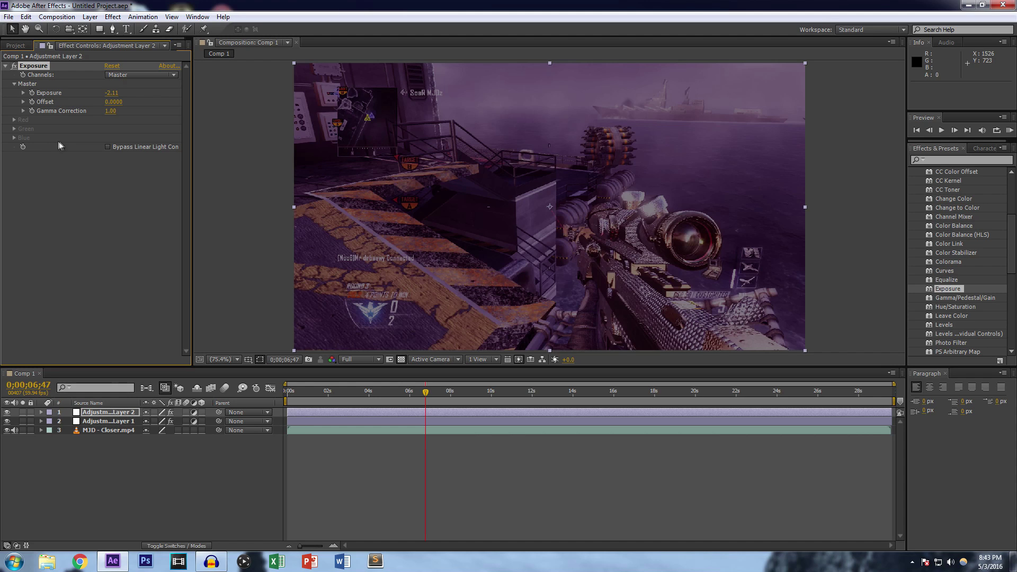
drag(115, 97, 96, 100)
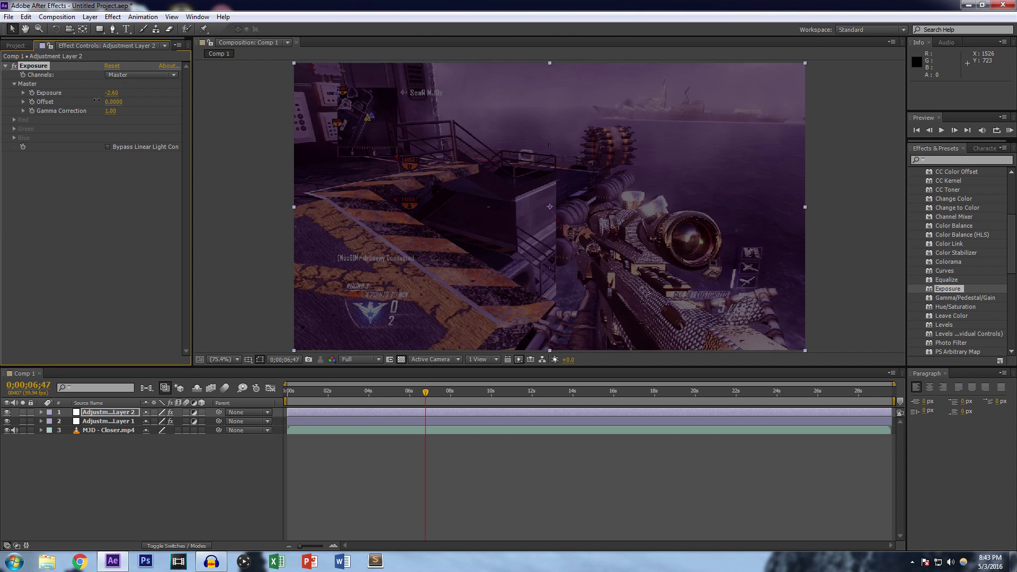
drag(119, 102, 117, 102)
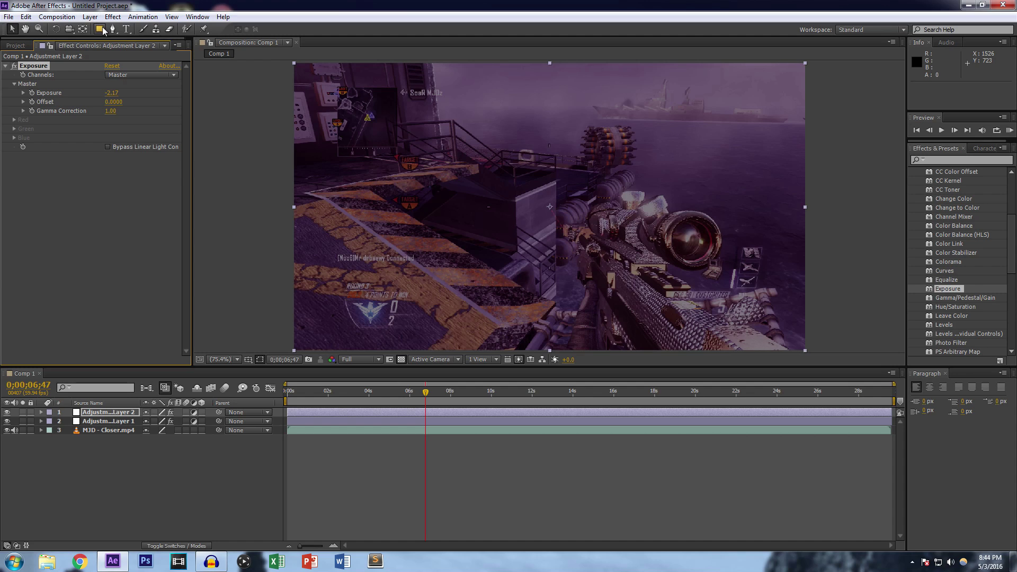
drag(102, 32, 127, 56)
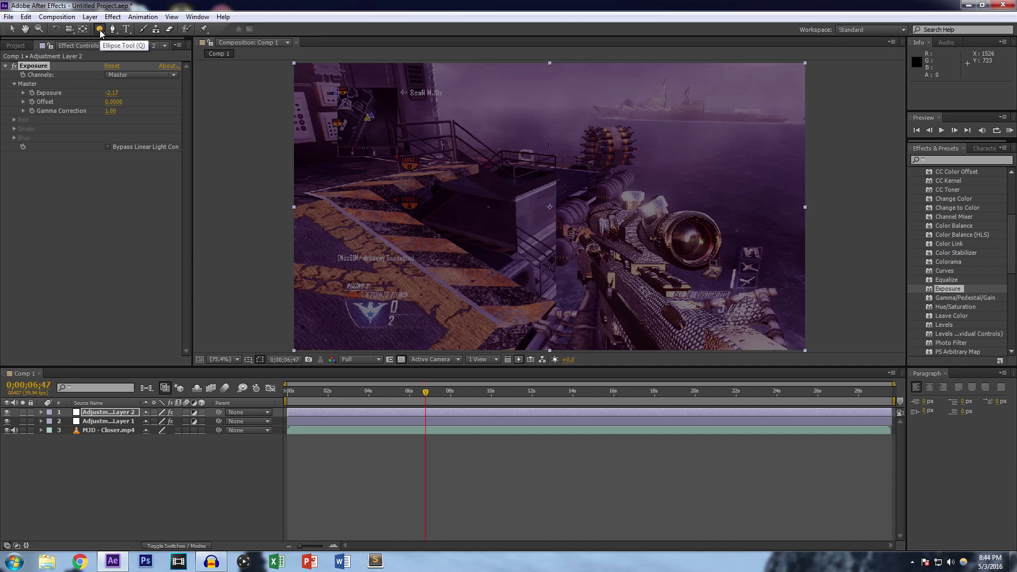
- Turn on title/action safe guides and draw a large ellipse mask on Adjustment Layer 2
drag(99, 30, 124, 50)
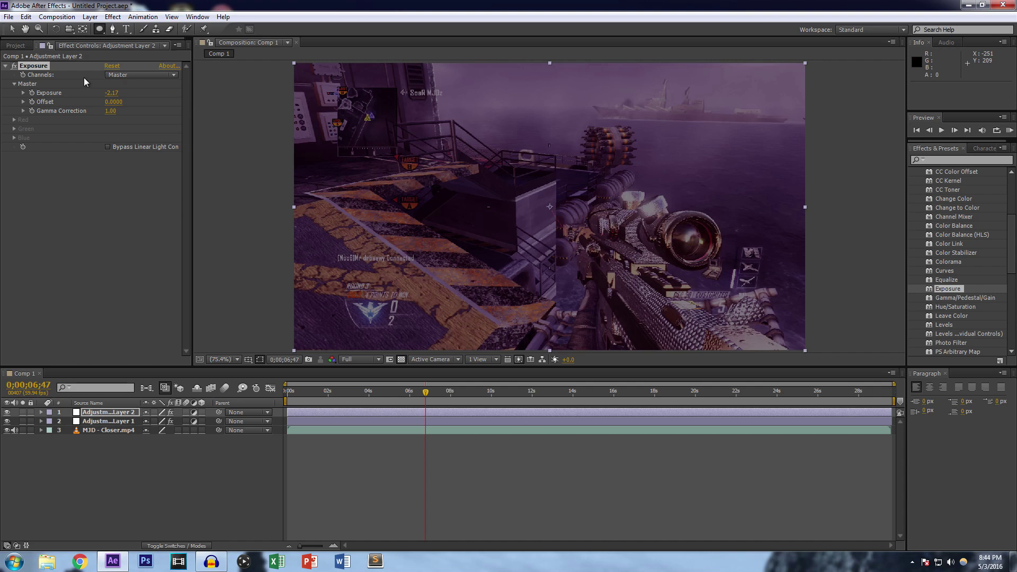
click(247, 361)
click(256, 372)
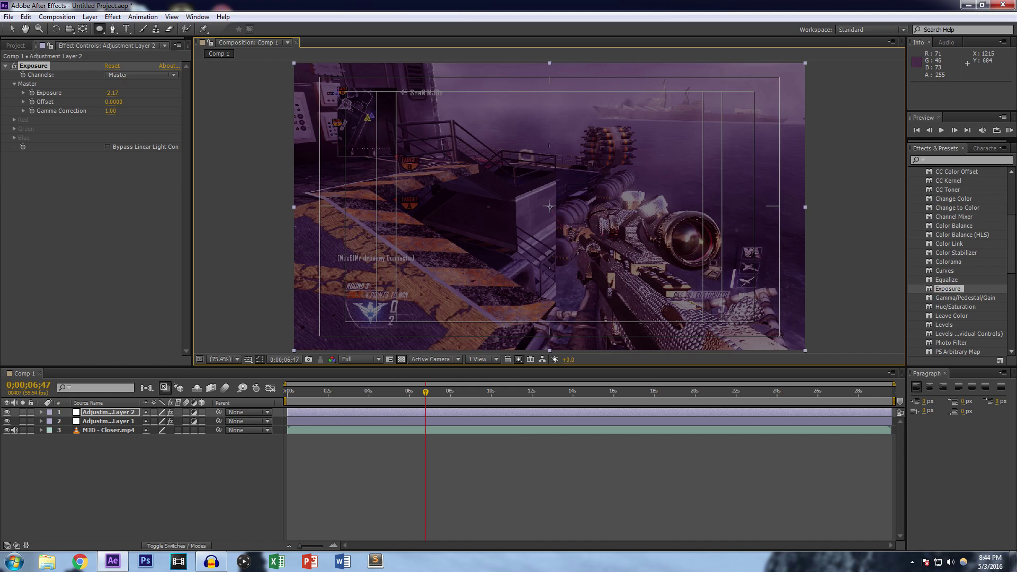
drag(320, 75, 780, 337)
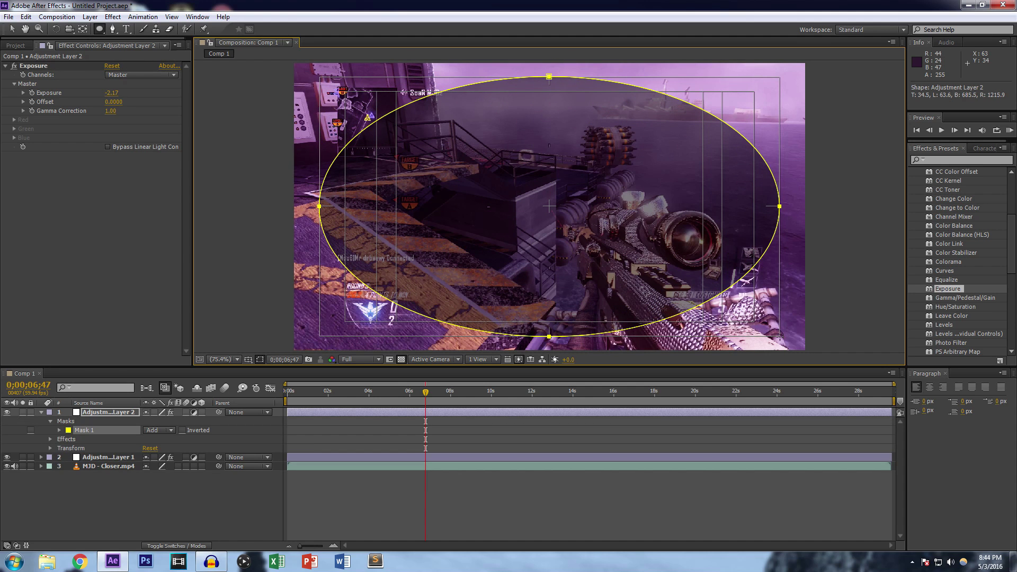
- Invert Mask 1 to darken only the frame edges, then expand its properties
click(182, 430)
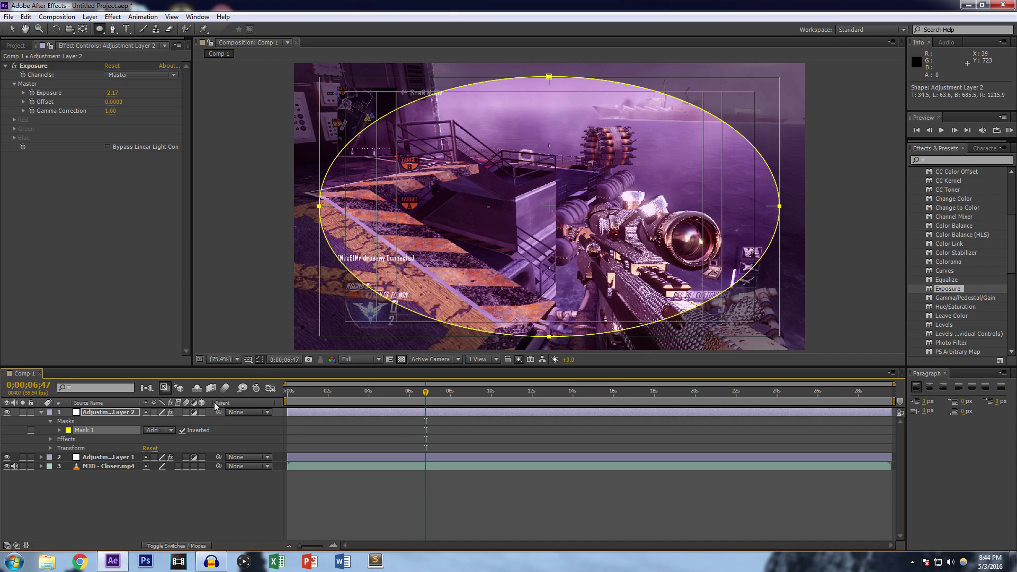
click(123, 500)
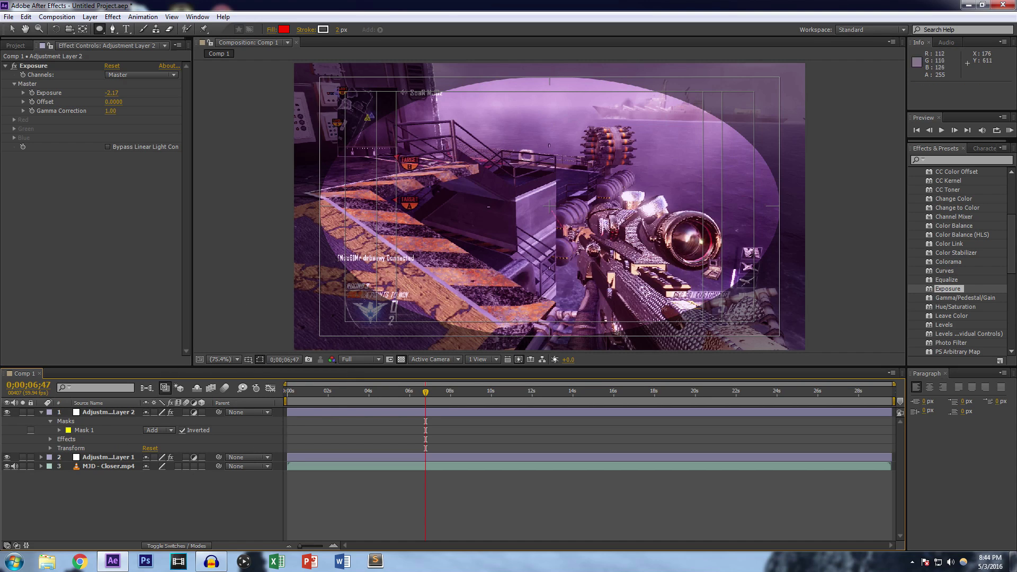
click(107, 429)
click(58, 430)
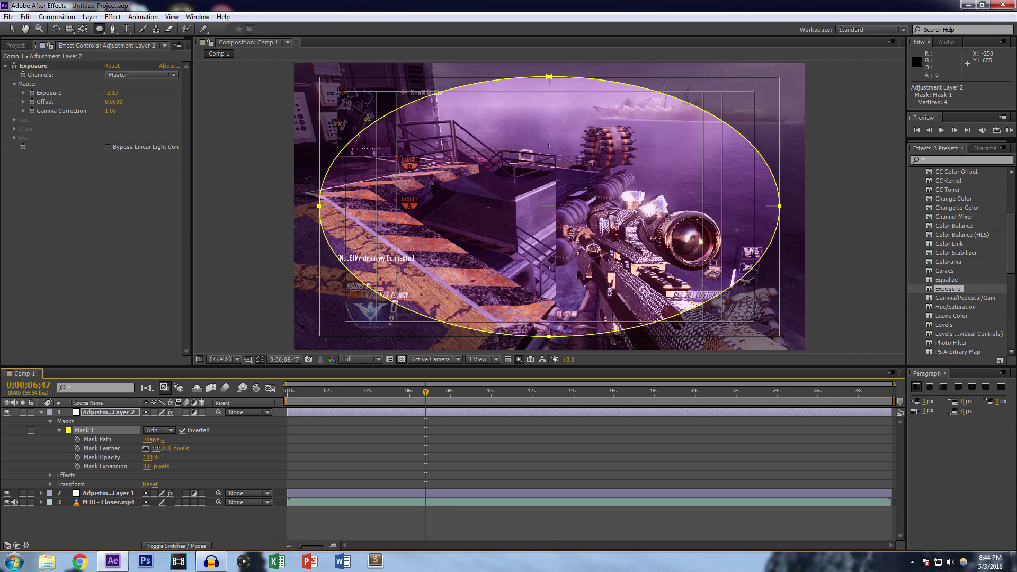
- Set Mask 1's feather to 52 pixels
drag(156, 448, 197, 453)
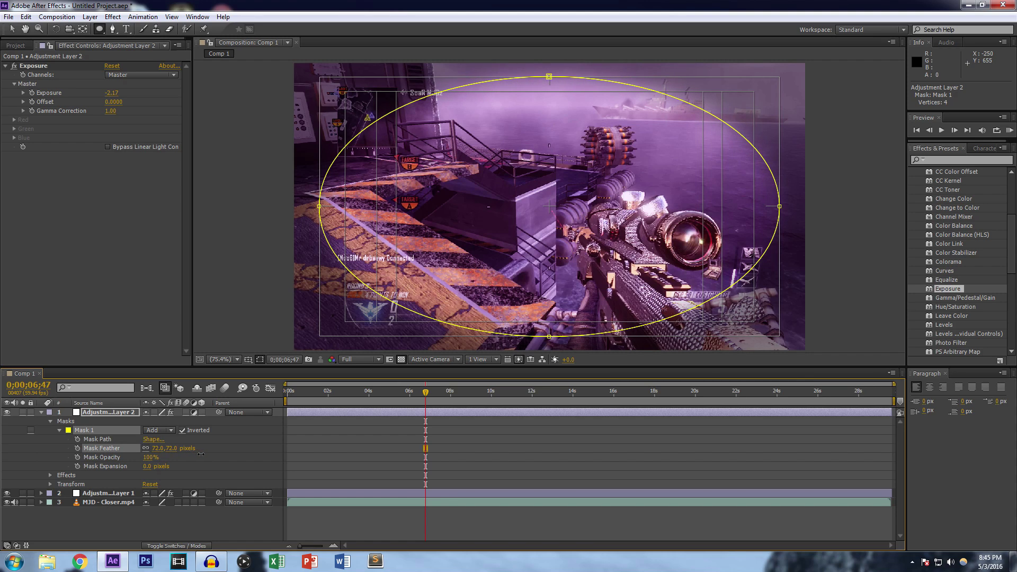
click(192, 517)
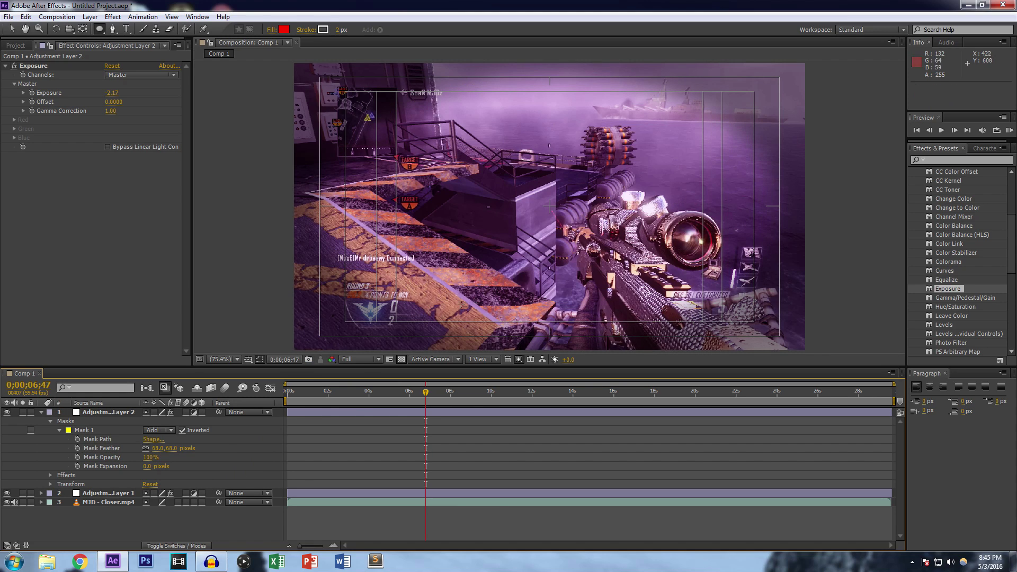
mouse_move(156, 449)
mouse_down()
mouse_move(212, 460)
mouse_move(141, 466)
mouse_move(154, 468)
mouse_up()
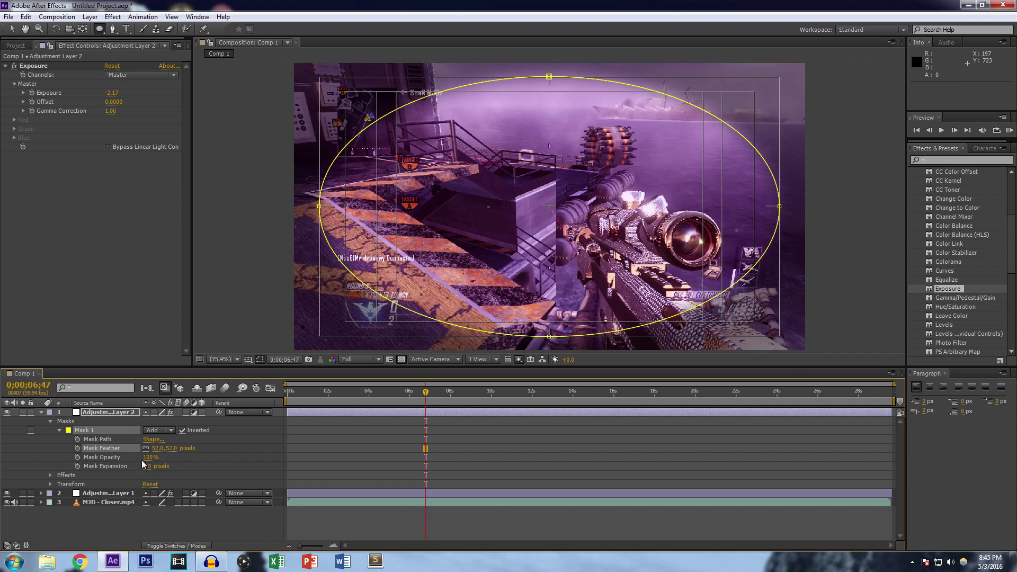
- Lower Mask 1's opacity to 50% and collapse Adjustment Layer 2's properties
drag(148, 462, 104, 459)
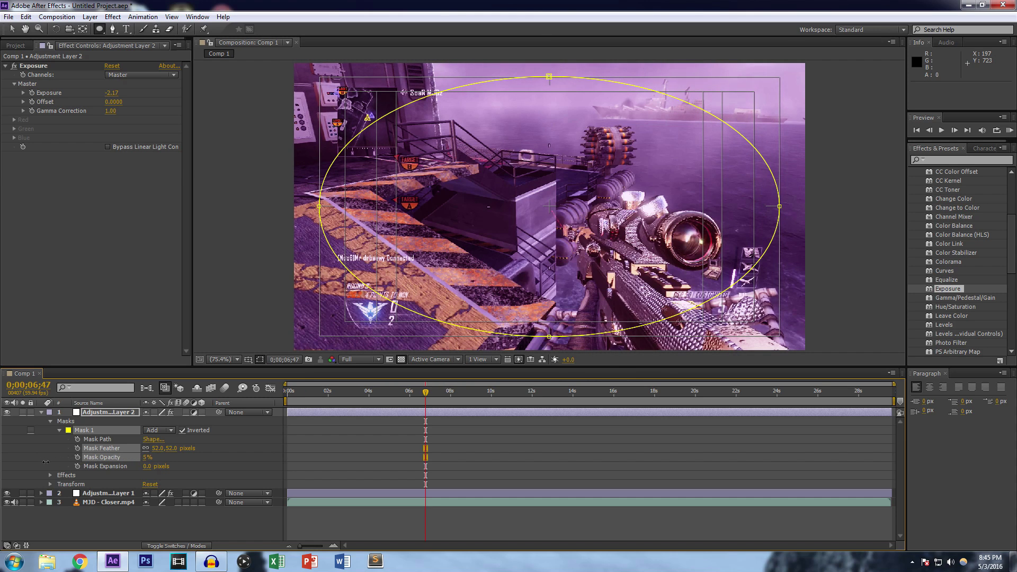
drag(30, 462, 77, 468)
click(152, 521)
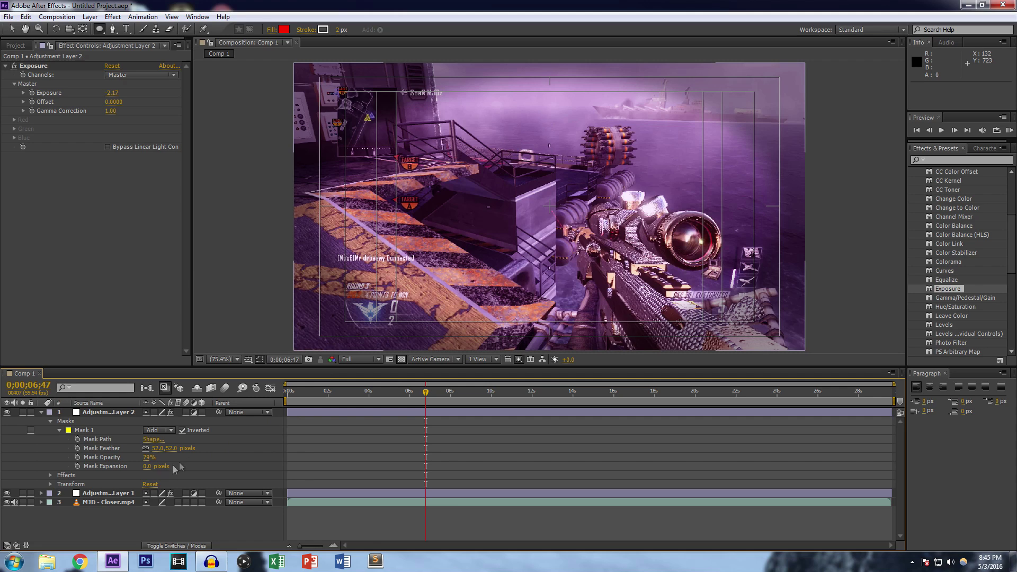
drag(150, 457, 146, 457)
click(148, 457)
key(Return)
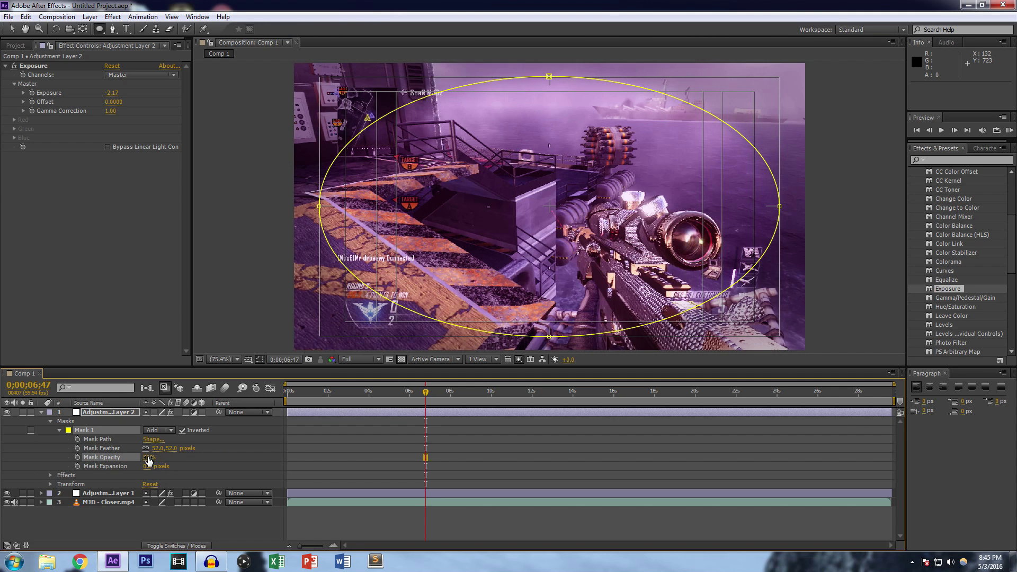
click(155, 520)
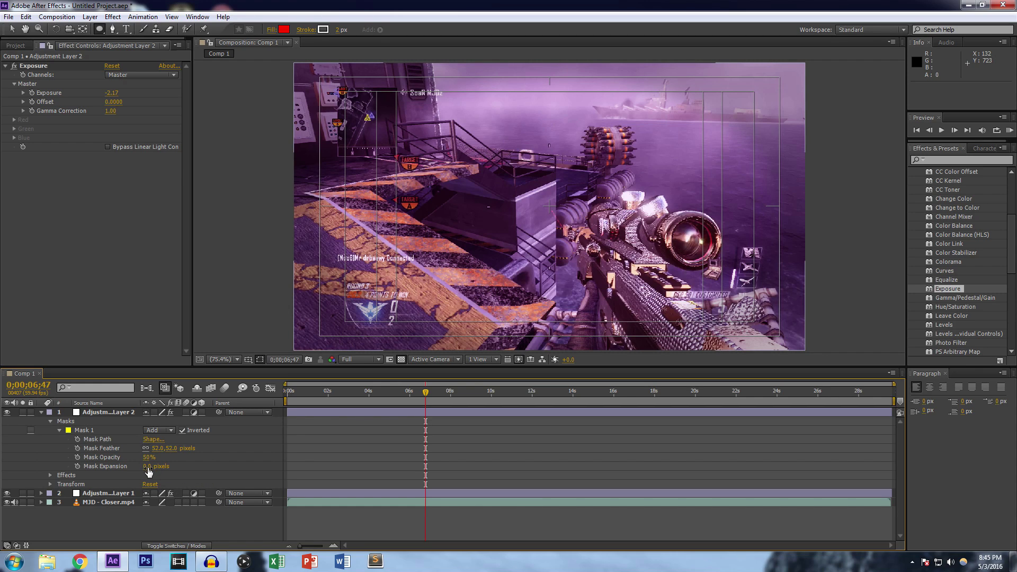
click(40, 412)
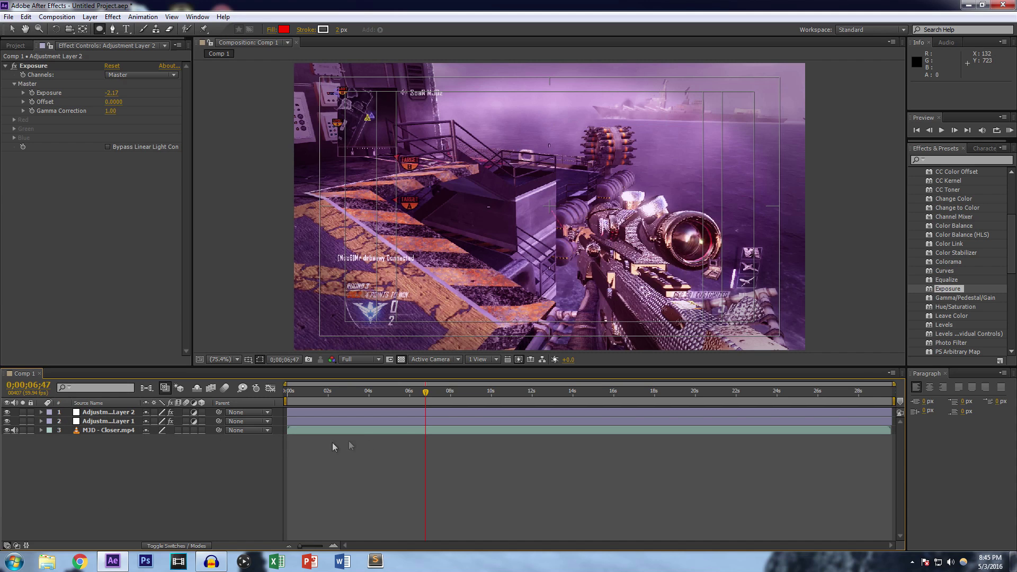
- On Adjustment Layer 1's Curves, pull the red channel down, then straighten it again
click(118, 421)
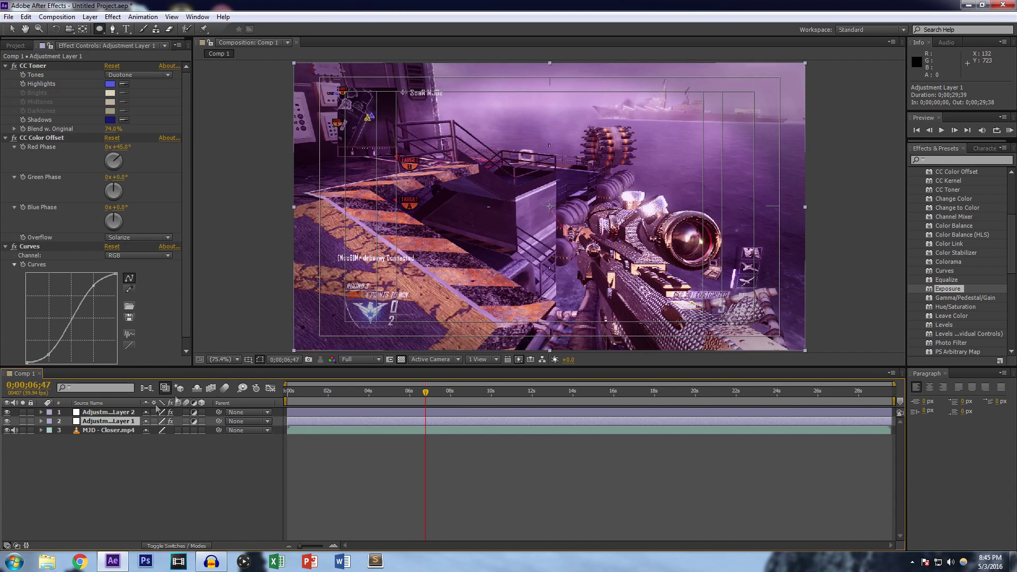
drag(185, 256, 188, 287)
click(166, 247)
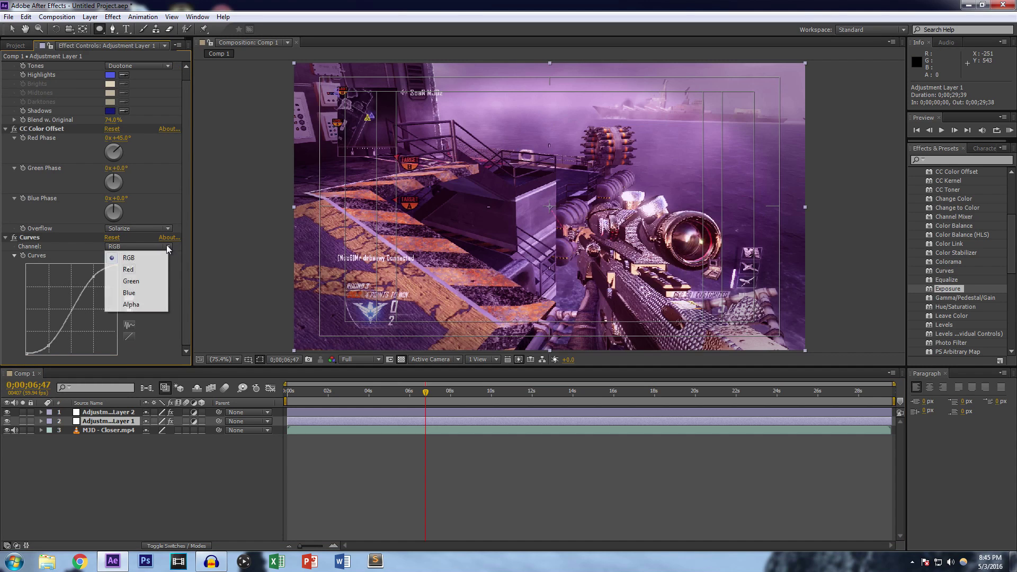
click(139, 269)
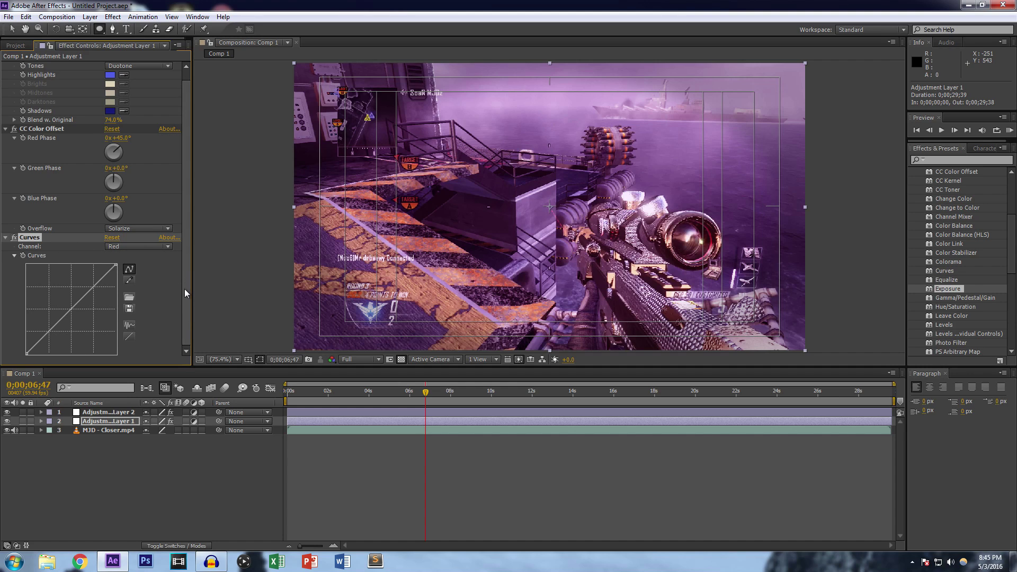
mouse_move(94, 285)
mouse_down()
mouse_move(97, 304)
mouse_move(94, 293)
mouse_up()
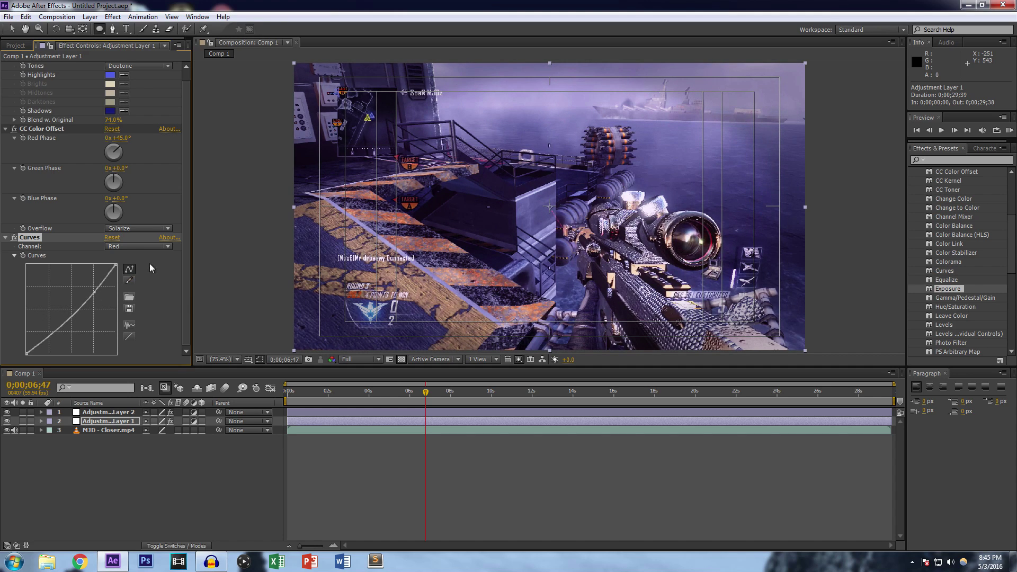
drag(94, 292, 94, 286)
- Pull the green curve down and reshape the blue curve into a steep S
click(136, 246)
click(132, 282)
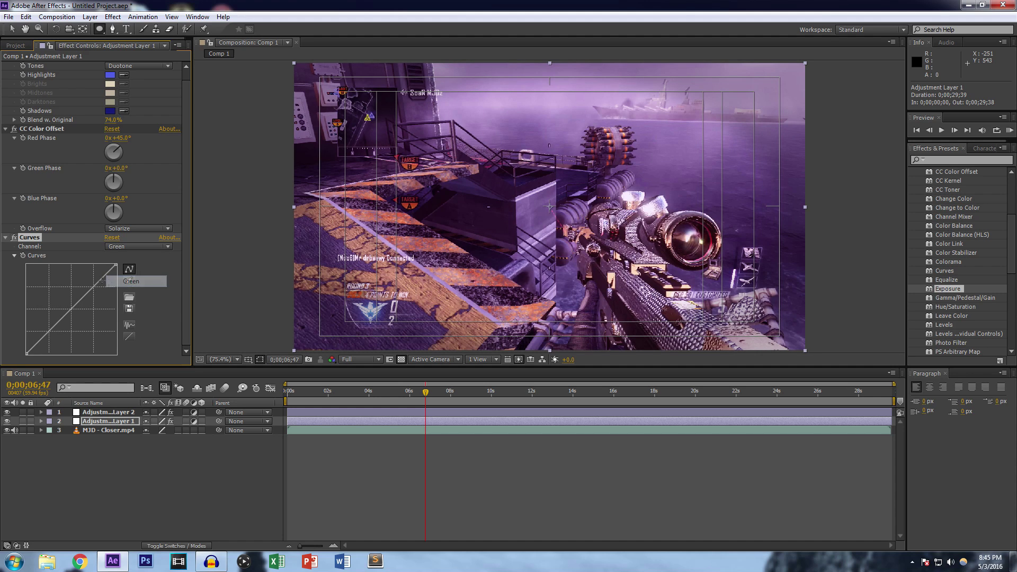
mouse_move(95, 286)
mouse_down()
mouse_move(97, 303)
mouse_move(86, 283)
mouse_up()
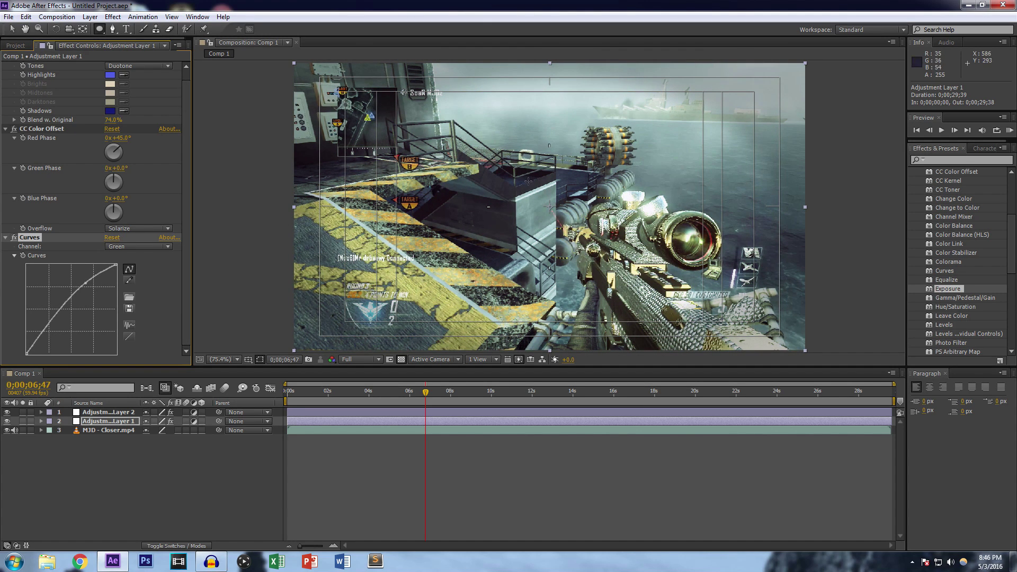
drag(86, 283, 98, 295)
click(143, 247)
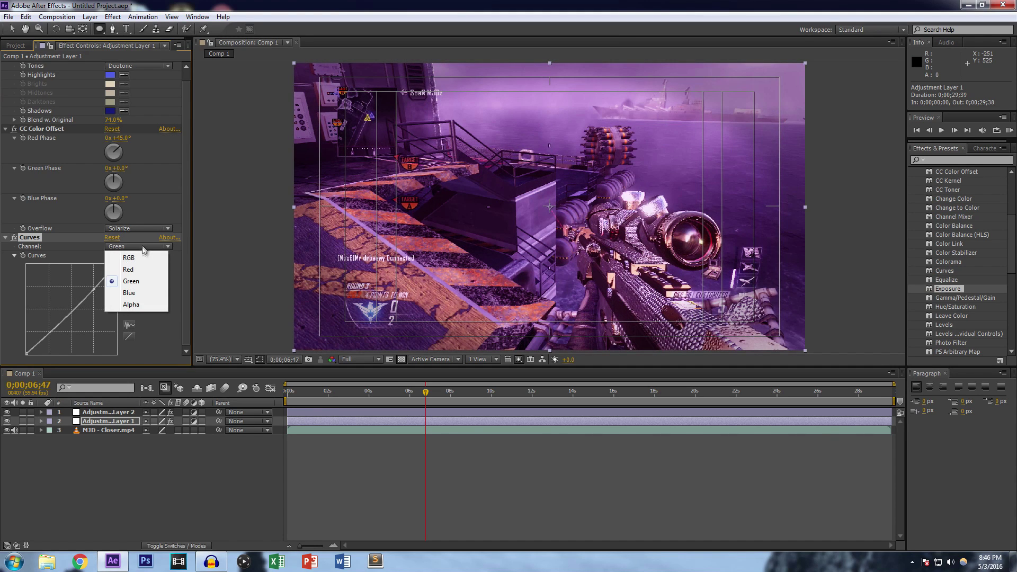
click(143, 293)
drag(48, 329, 53, 346)
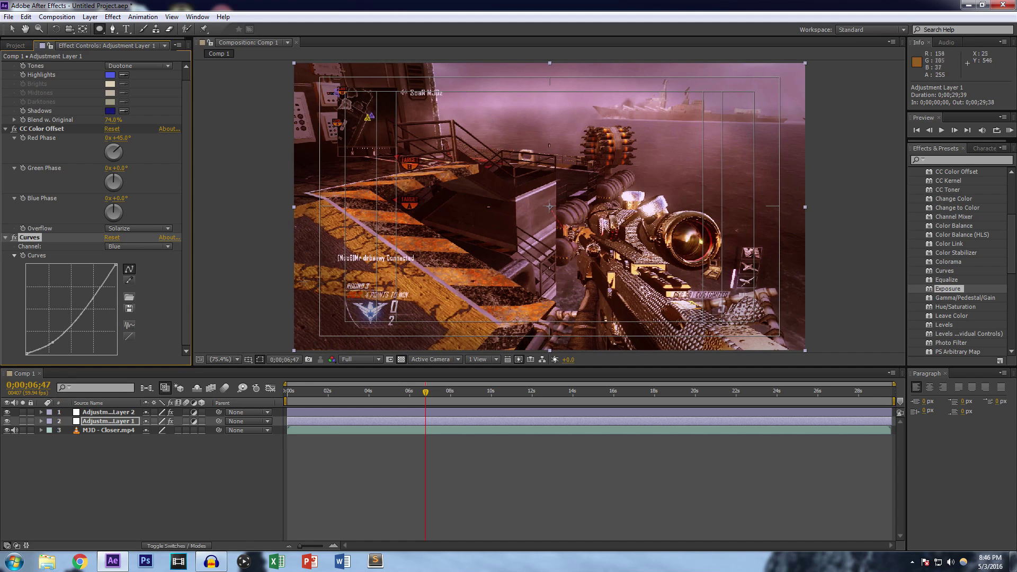
drag(52, 341, 50, 331)
- Brighten the combined RGB curve and bend the green curve below the diagonal
click(139, 247)
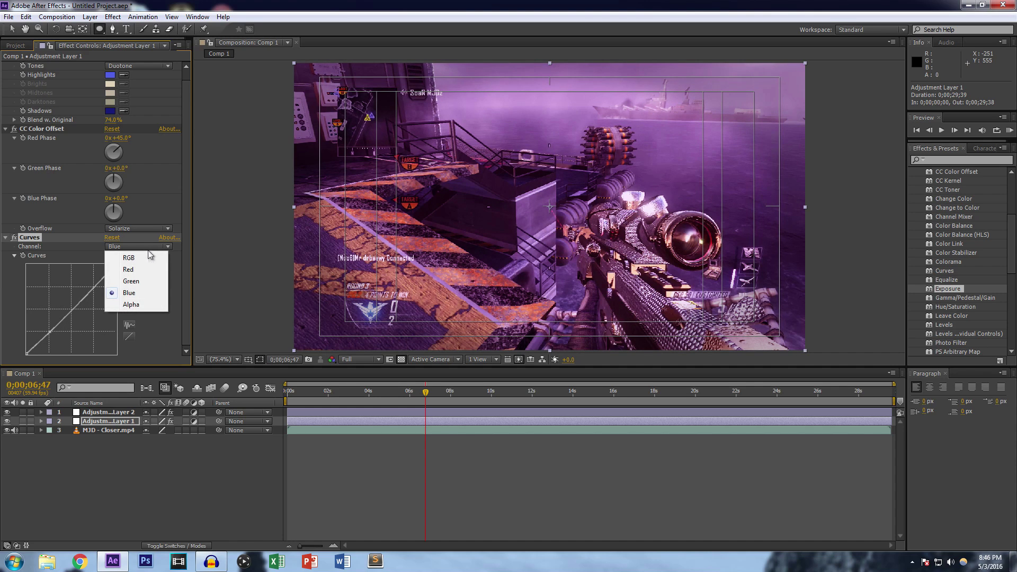
click(144, 258)
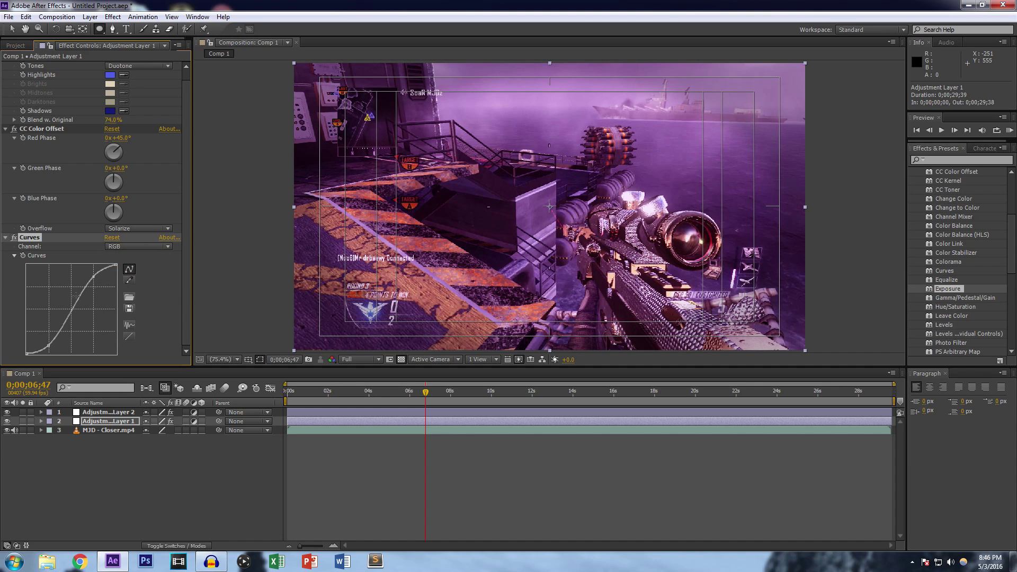
drag(74, 311, 72, 311)
click(142, 247)
click(127, 273)
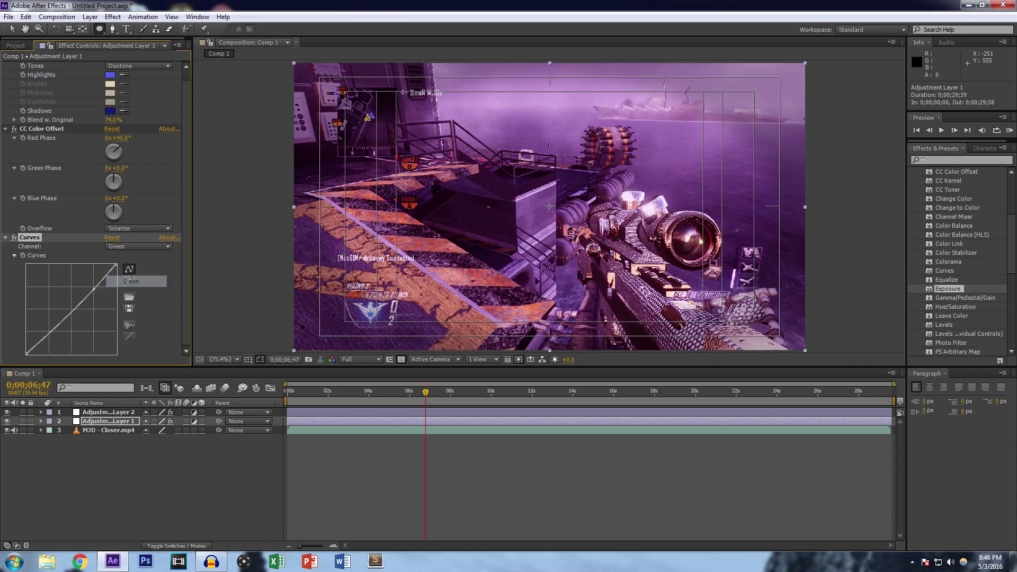
mouse_move(88, 295)
mouse_down()
mouse_move(90, 323)
mouse_move(73, 300)
mouse_move(82, 290)
mouse_up()
drag(184, 236, 186, 212)
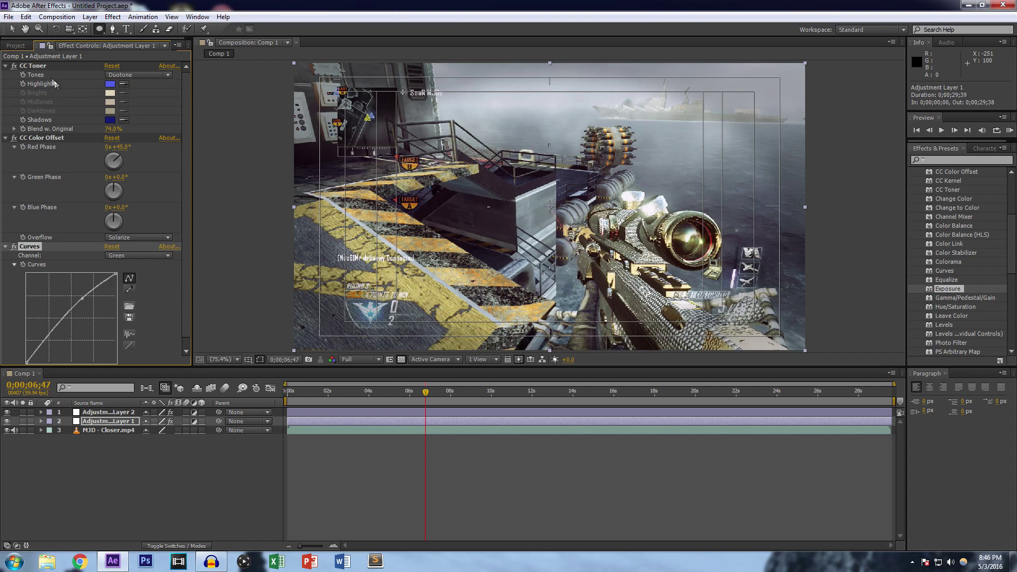
click(97, 412)
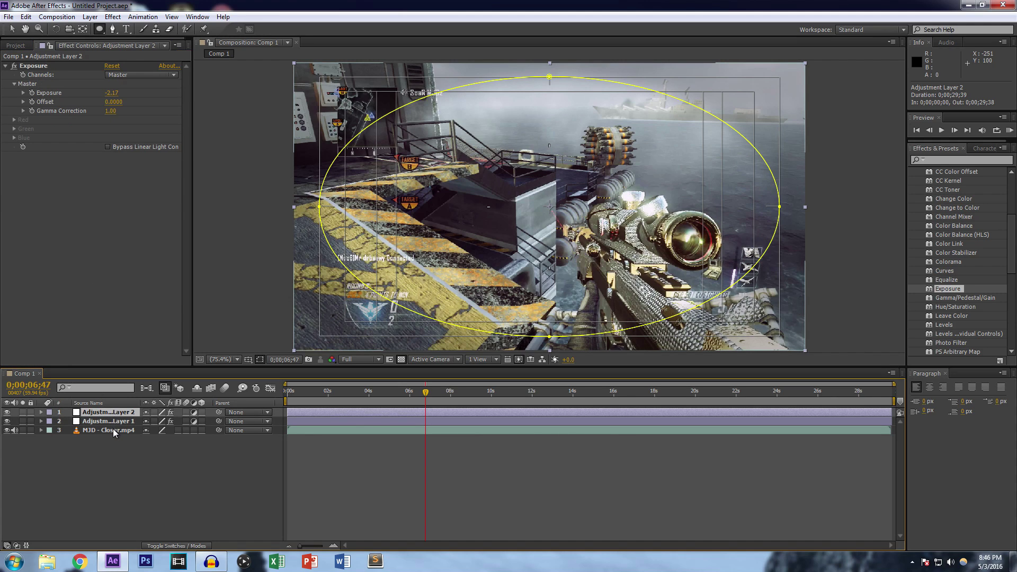
key(ctrl+alt+y)
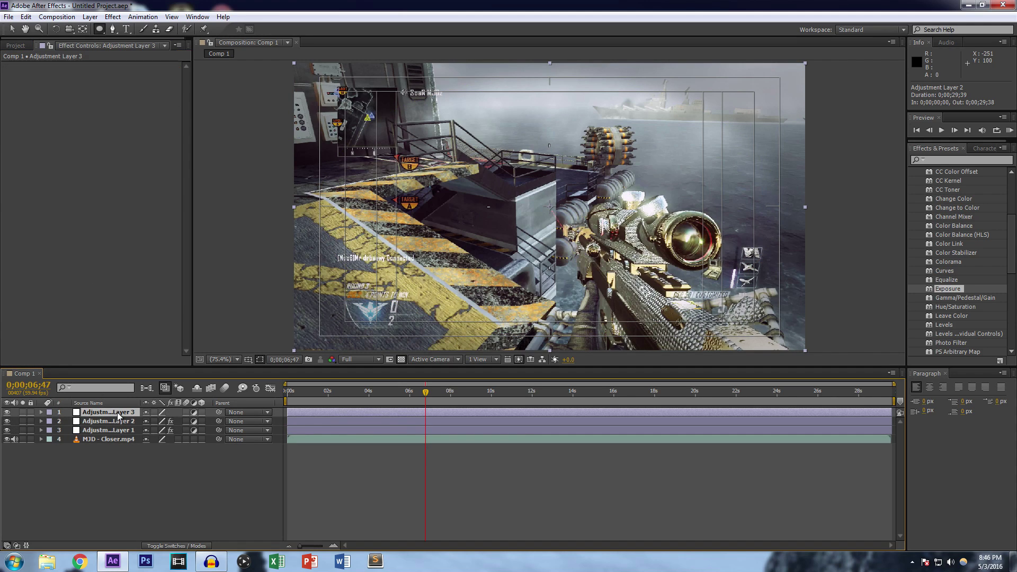
drag(956, 307, 125, 218)
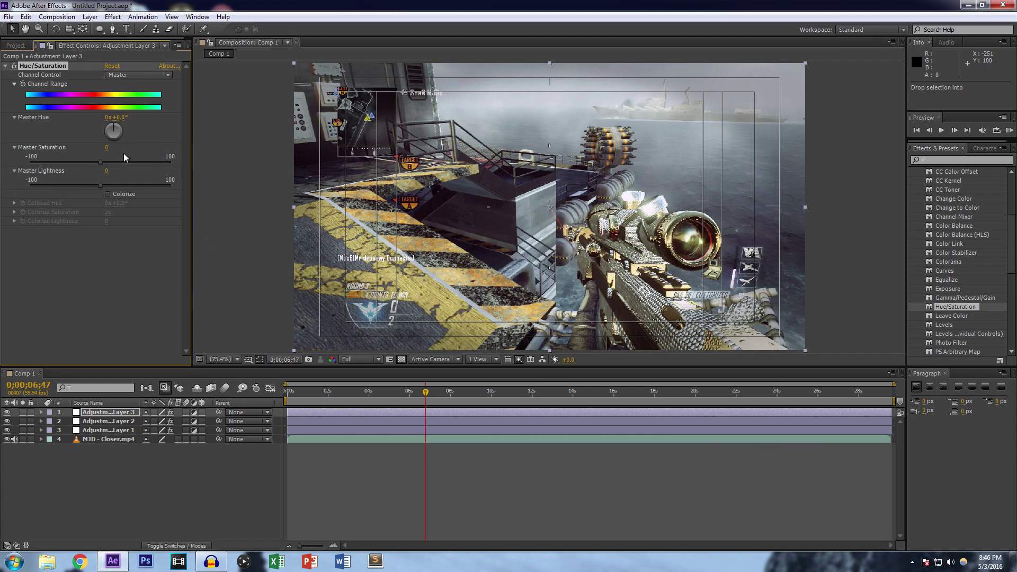
drag(110, 127, 67, 162)
mouse_move(114, 129)
mouse_down()
mouse_move(101, 128)
mouse_move(112, 121)
mouse_up()
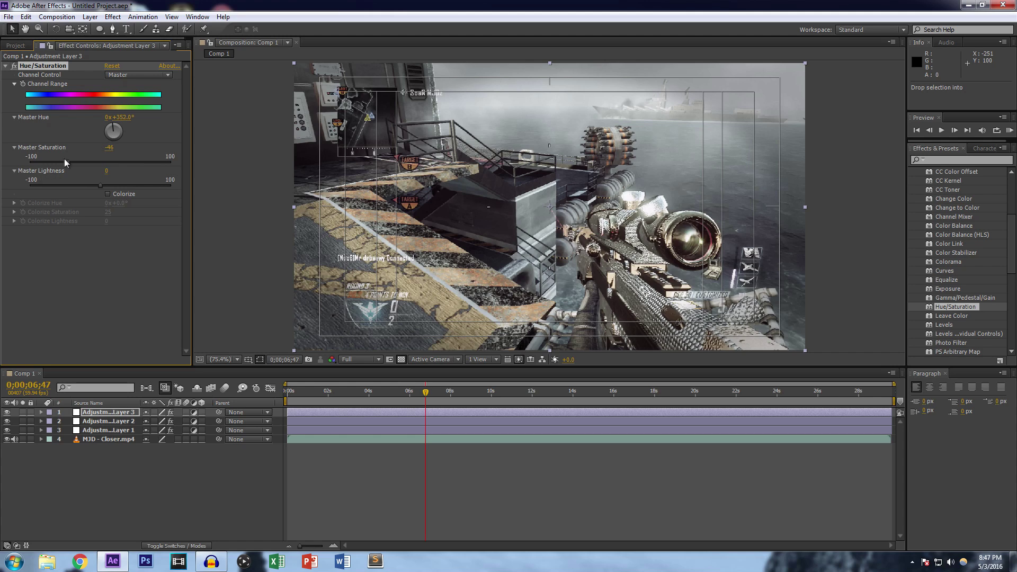
drag(68, 161, 80, 164)
key(Delete)
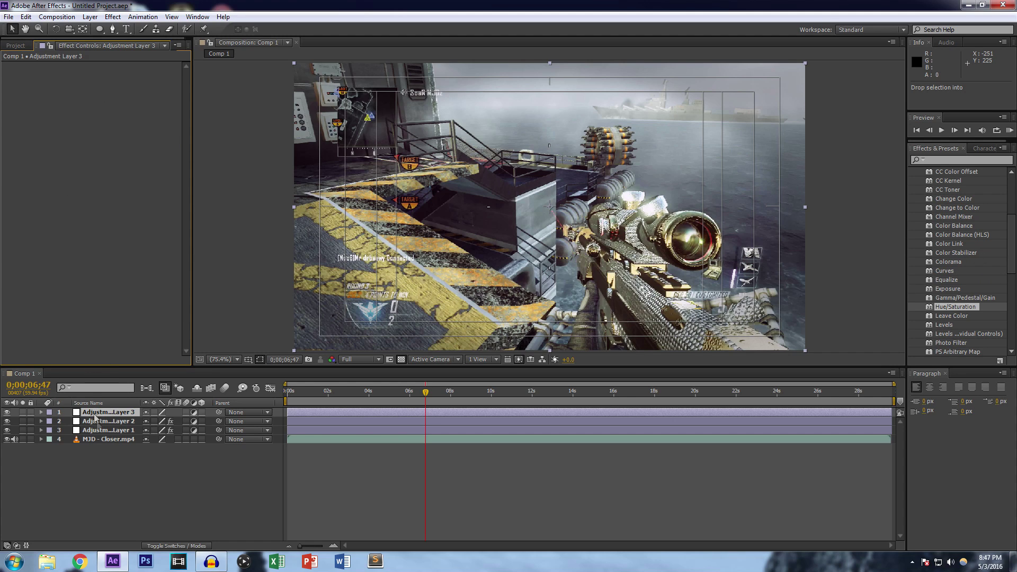
click(110, 422)
click(110, 412)
key(Delete)
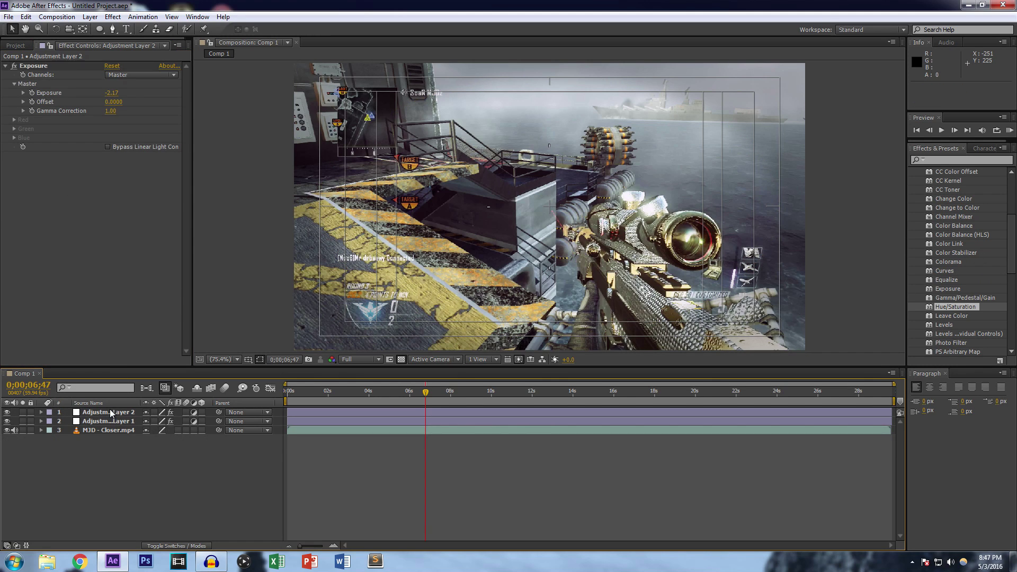